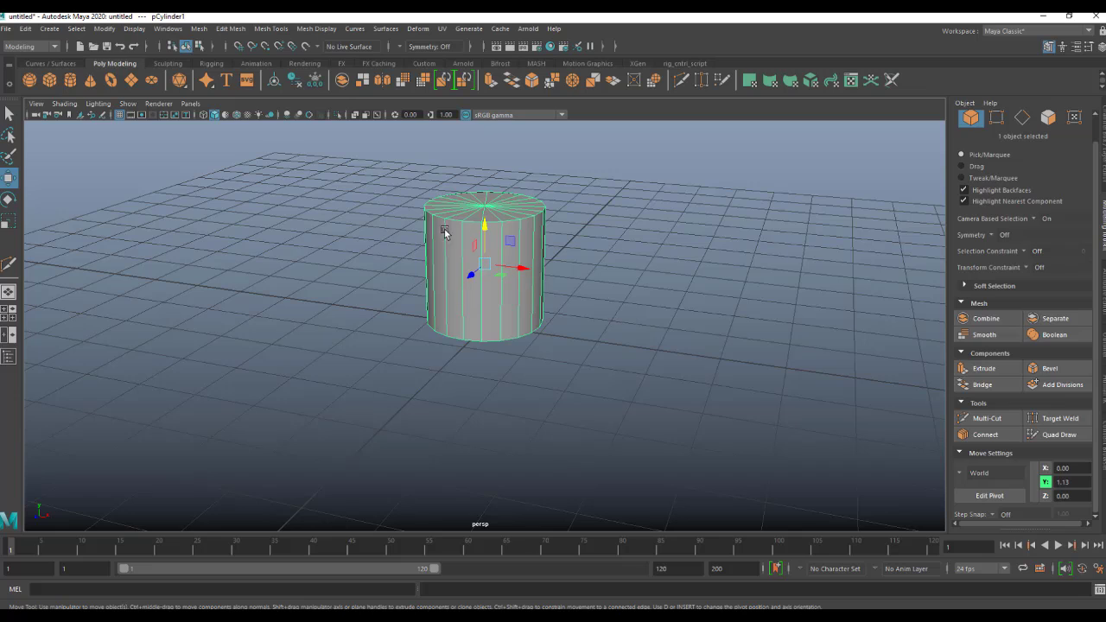
Activate the Insert Edge Loop tool through its options and close the tool settings.
{"action": "left_click", "coordinate": [271, 29]}
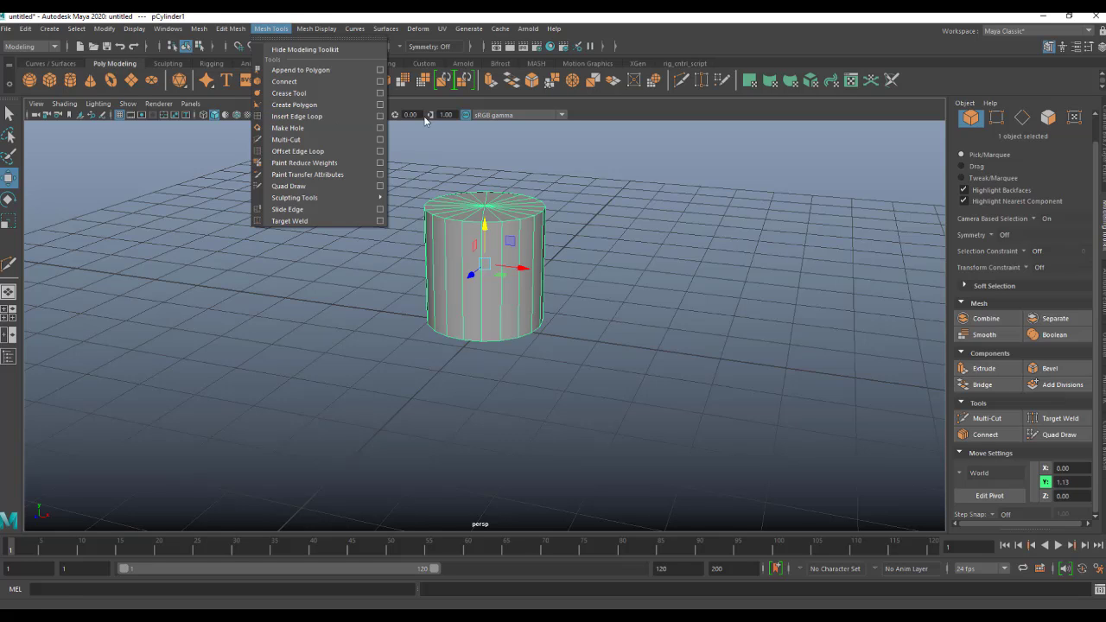
{"action": "left_click", "coordinate": [379, 116]}
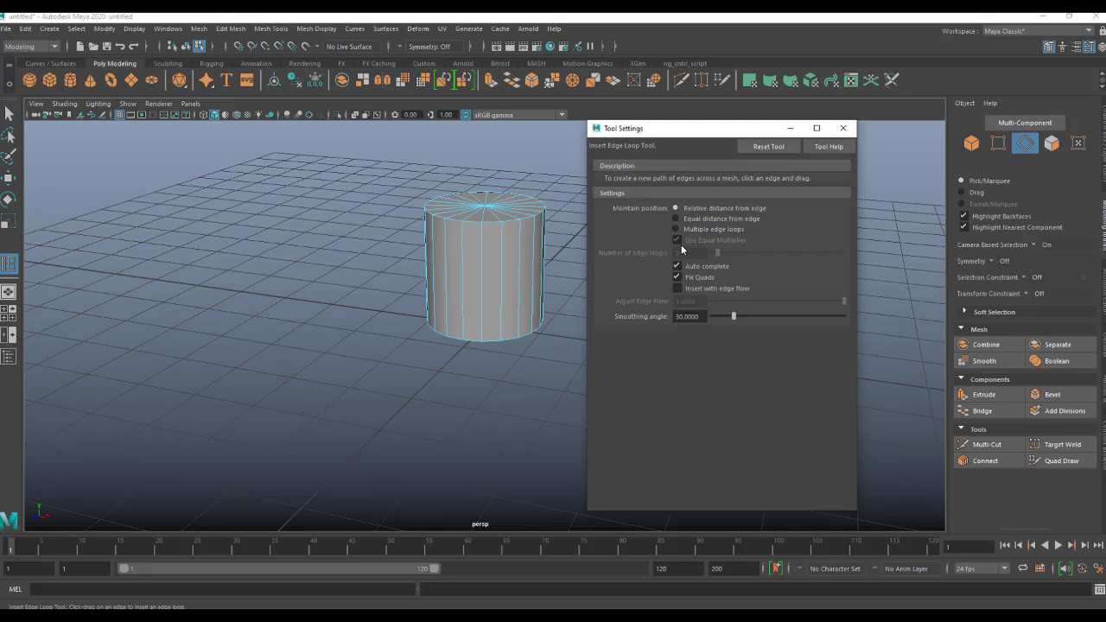
{"action": "left_click", "coordinate": [844, 128]}
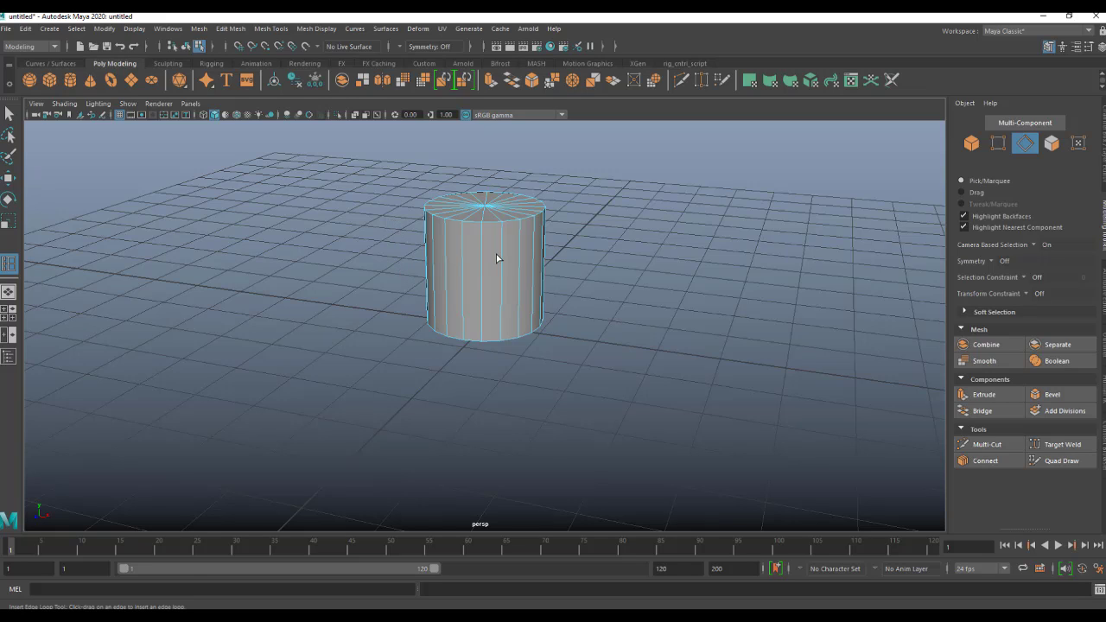
Insert two horizontal edge loops around the cylinder, one near mid-height and one in its lower half.
{"action": "scroll", "coordinate": [496, 256], "scroll_direction": "up", "scroll_amount": 2}
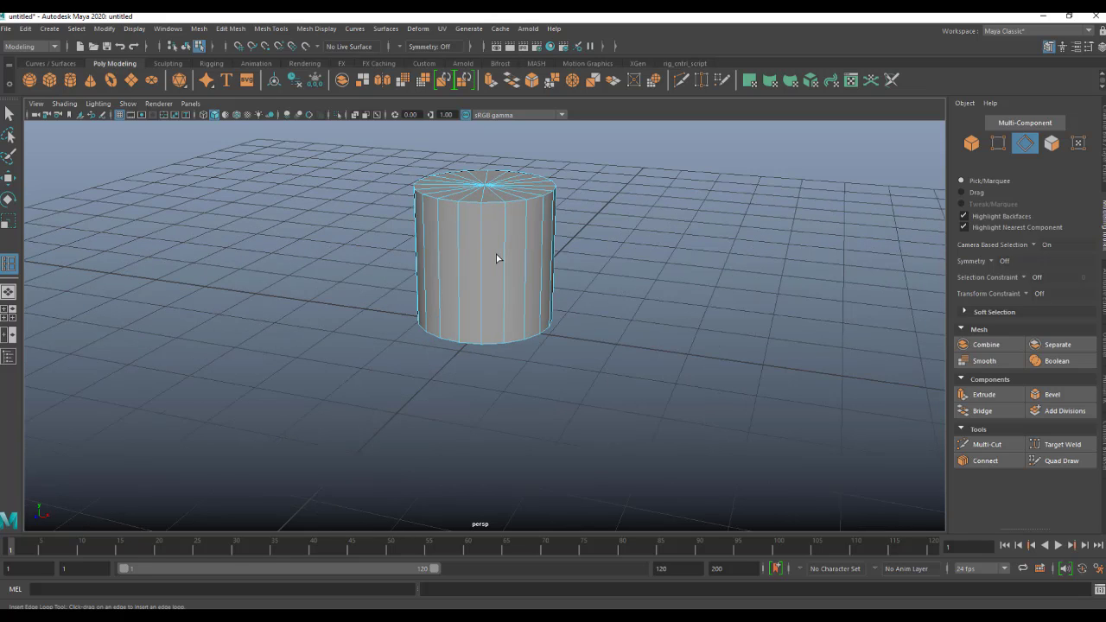
{"action": "left_click_drag", "start_coordinate": [496, 254], "coordinate": [489, 326], "text": "alt"}
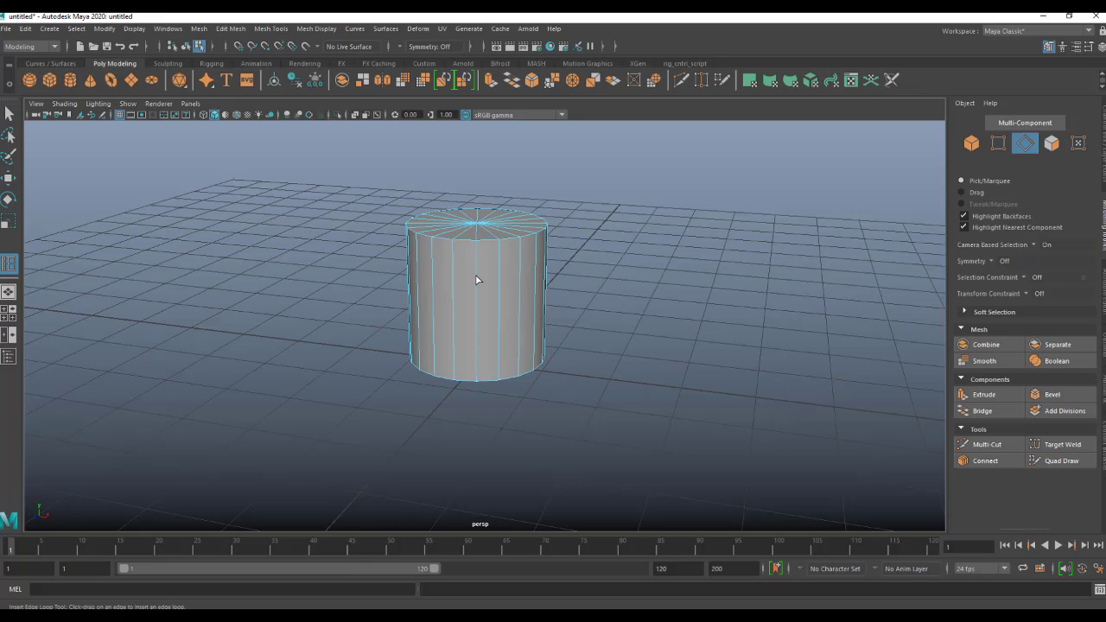
{"action": "left_click_drag", "start_coordinate": [475, 283], "coordinate": [476, 309]}
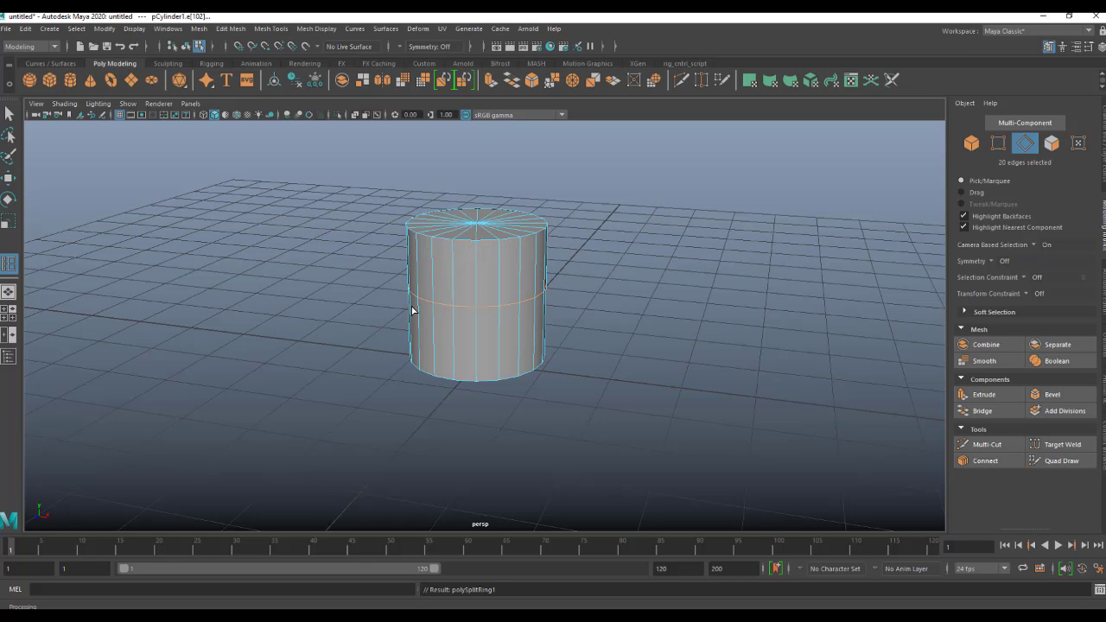
{"action": "left_click_drag", "start_coordinate": [604, 349], "coordinate": [682, 360], "text": "alt"}
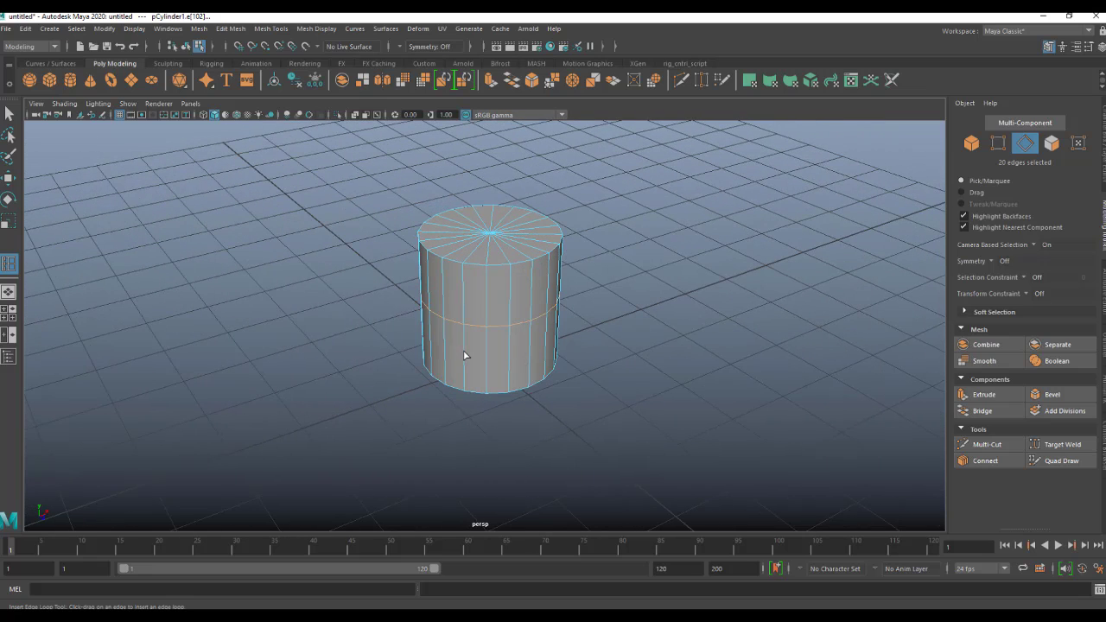
{"action": "left_click_drag", "start_coordinate": [464, 350], "coordinate": [468, 365]}
{"action": "left_click_drag", "start_coordinate": [511, 344], "coordinate": [511, 322], "text": "alt"}
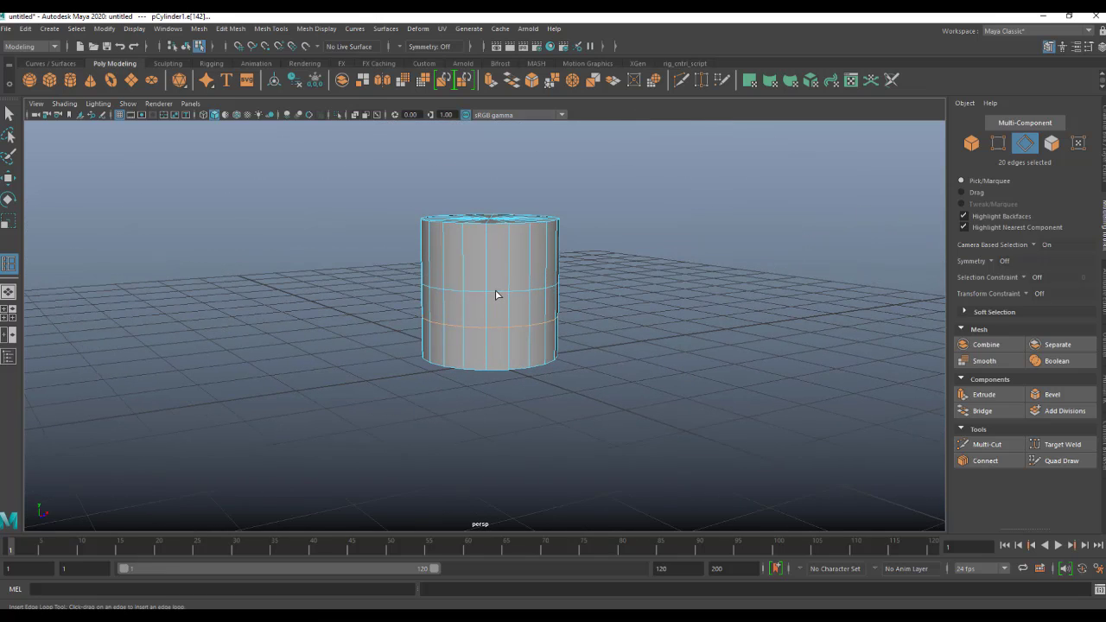
Try to insert a vertical edge loop down the front of the cylinder.
{"action": "left_click", "coordinate": [496, 297]}
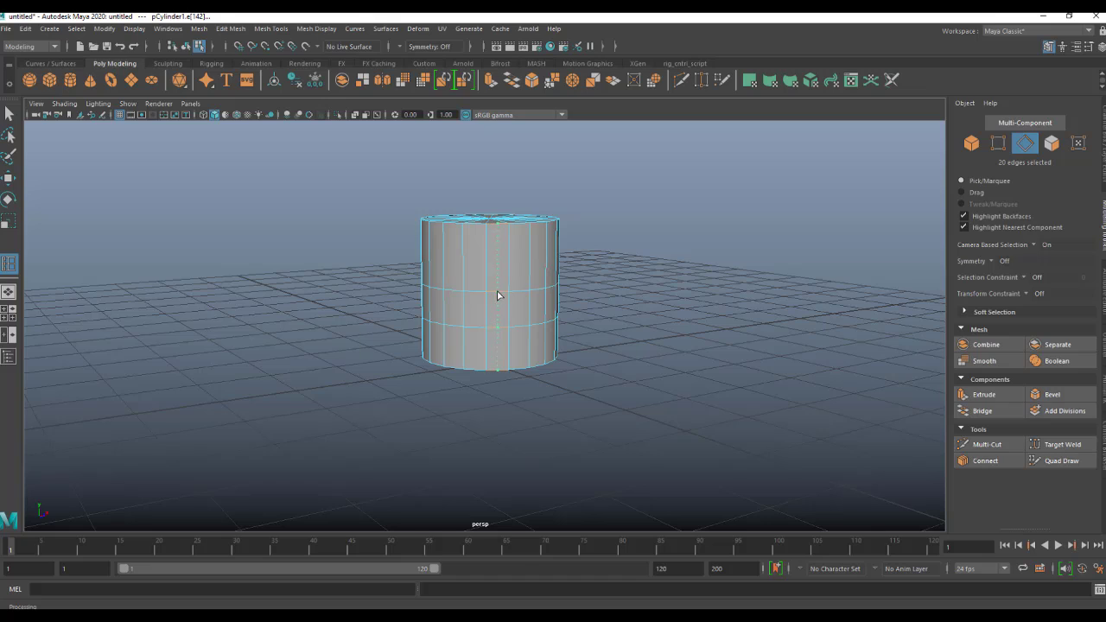
{"action": "left_click_drag", "start_coordinate": [498, 291], "coordinate": [530, 291]}
{"action": "left_click", "coordinate": [497, 298], "text": "ctrl"}
{"action": "key", "text": "ctrl+z"}
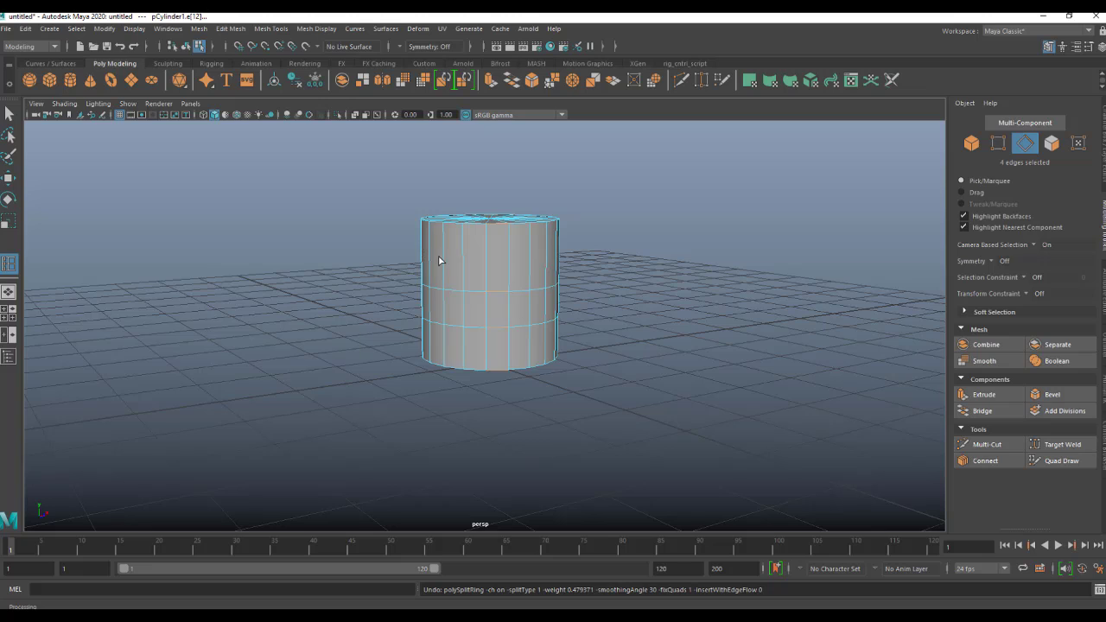
Return to object mode and delete the cylinder.
{"action": "right_click_drag", "start_coordinate": [464, 249], "coordinate": [497, 232]}
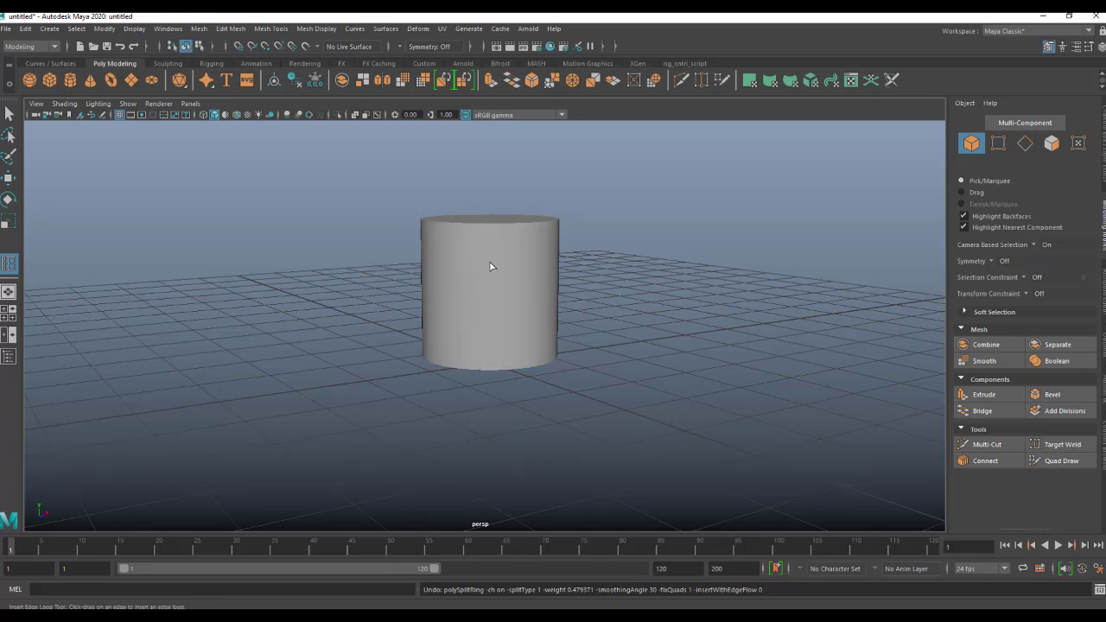
{"action": "left_click", "coordinate": [490, 267]}
{"action": "key", "text": "Delete"}
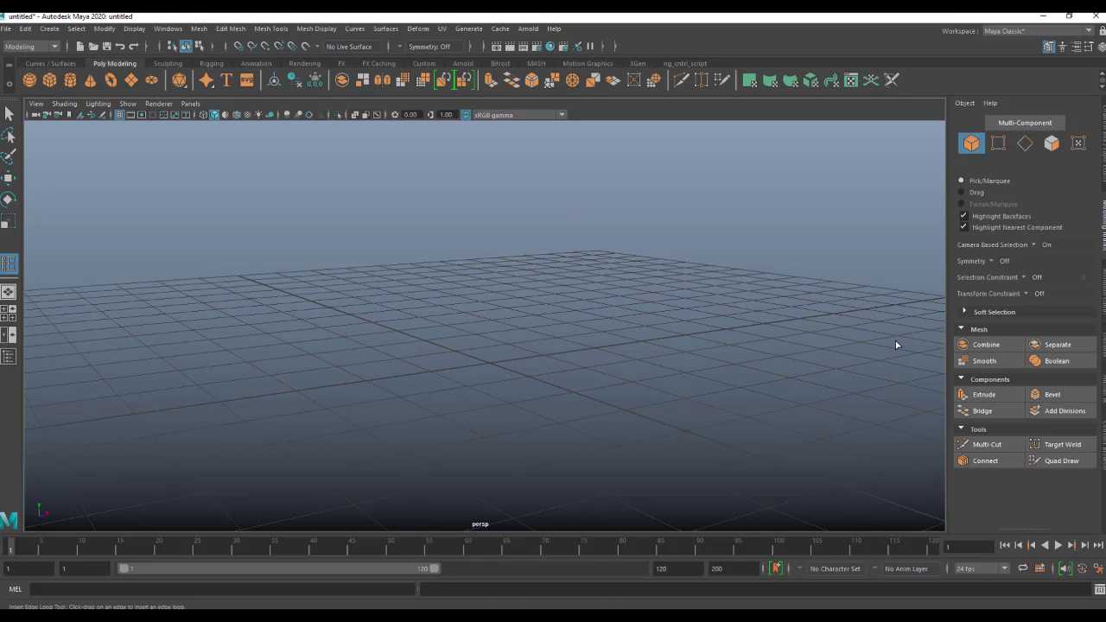
Create a new polygon cylinder and raise it above the grid to about Y 1.07.
{"action": "left_click", "coordinate": [67, 82]}
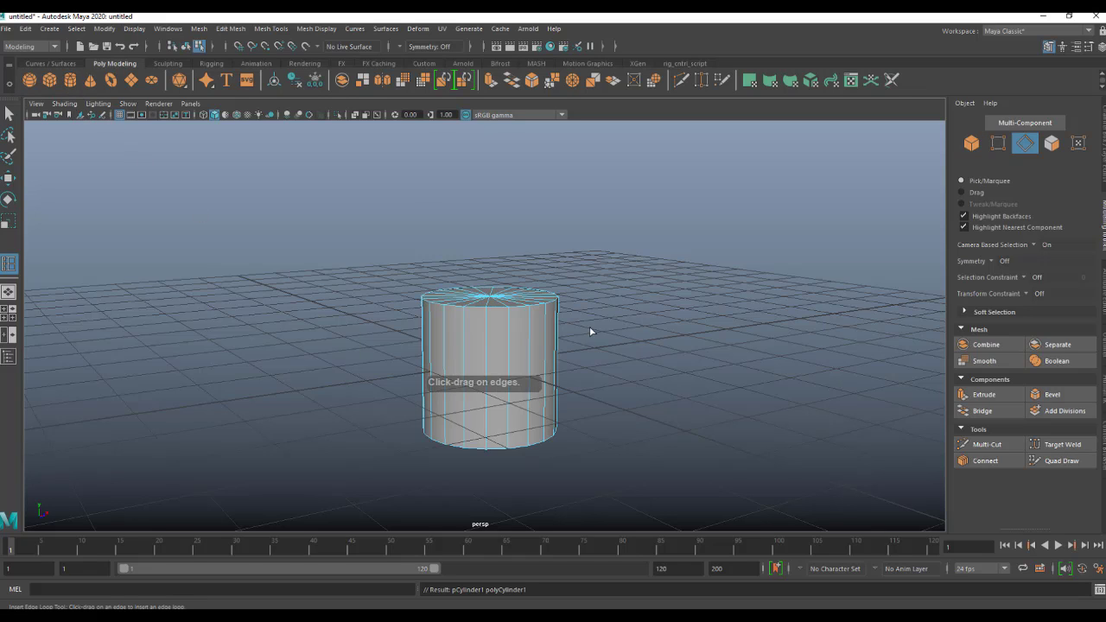
{"action": "key", "text": "w"}
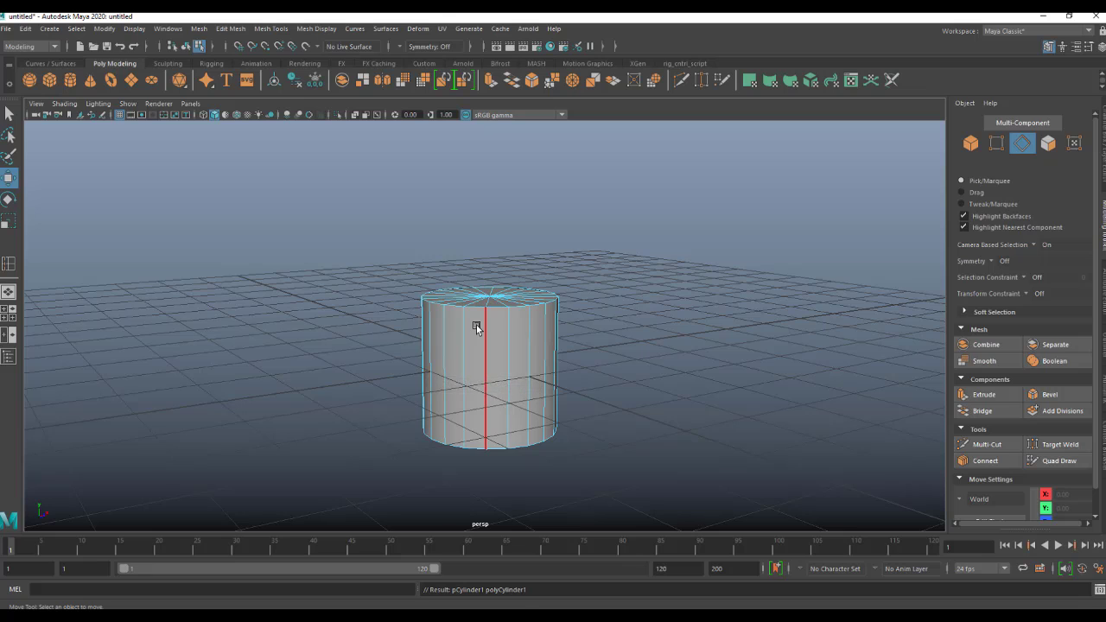
{"action": "right_click_drag", "start_coordinate": [476, 328], "coordinate": [523, 294]}
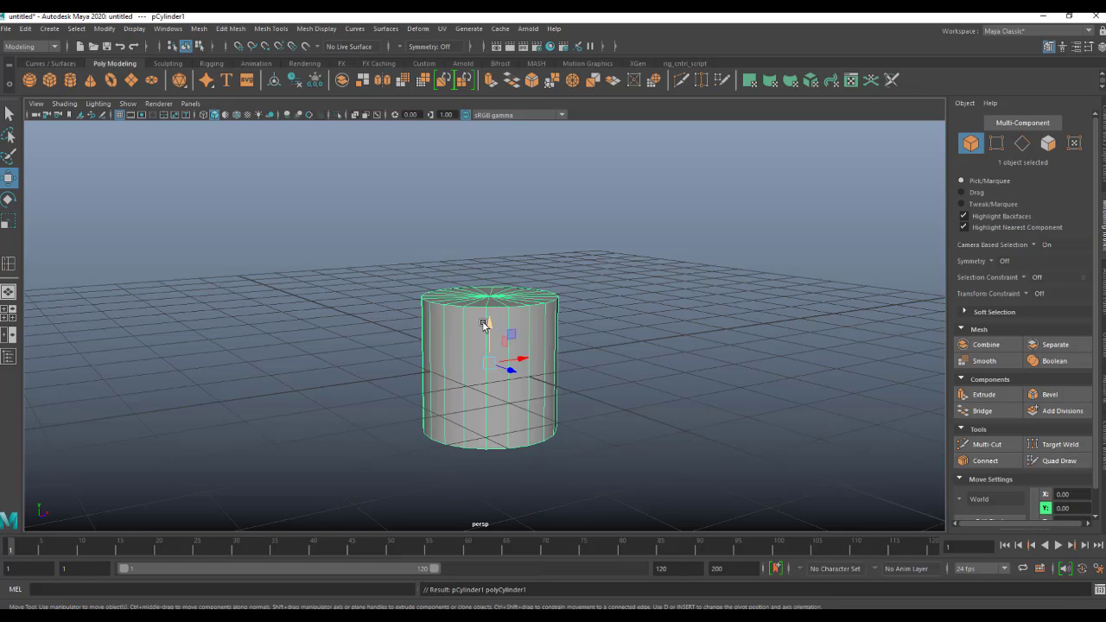
{"action": "left_click_drag", "start_coordinate": [490, 319], "coordinate": [489, 248]}
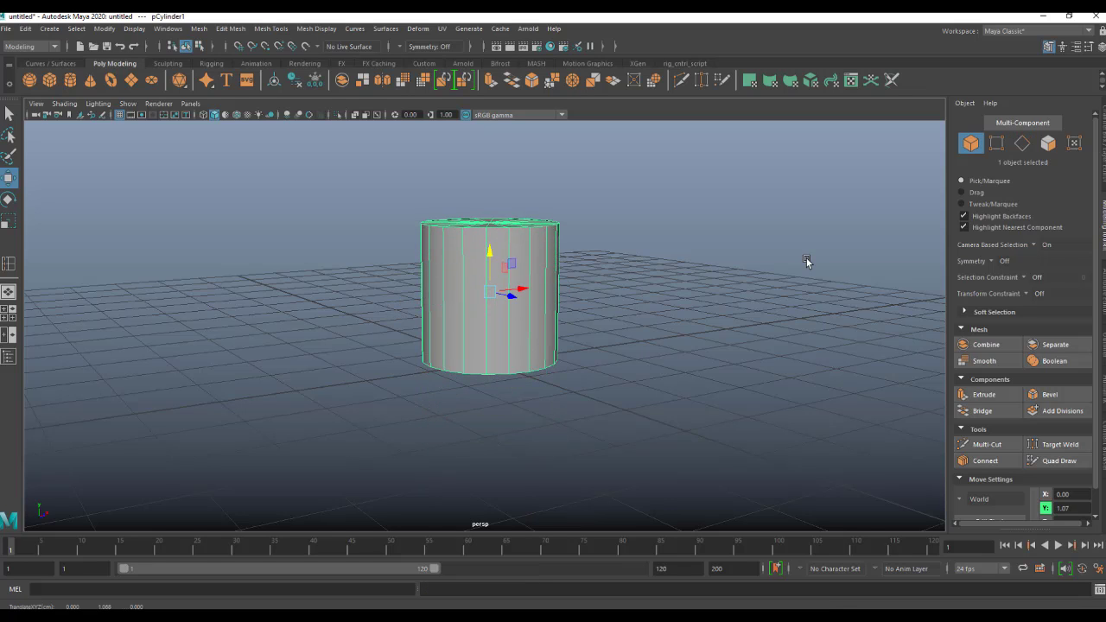
Set the cylinder's Subdivisions Axis to 8.
{"action": "key", "text": "ctrl+a"}
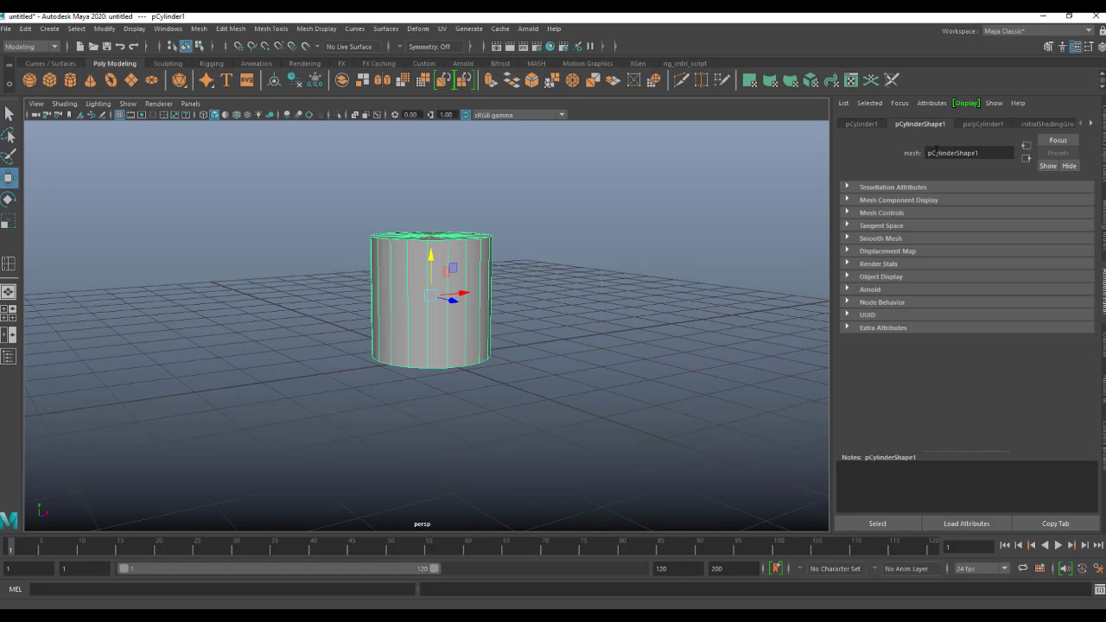
{"action": "left_click", "coordinate": [975, 128]}
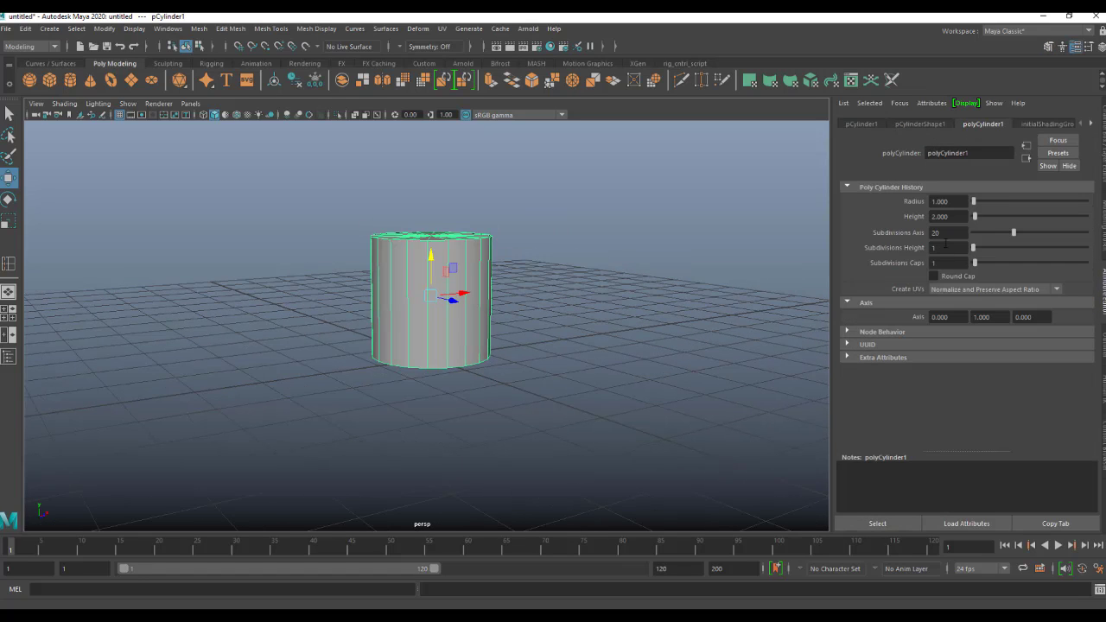
{"action": "left_click_drag", "start_coordinate": [941, 233], "coordinate": [928, 232]}
{"action": "key", "text": "Return"}
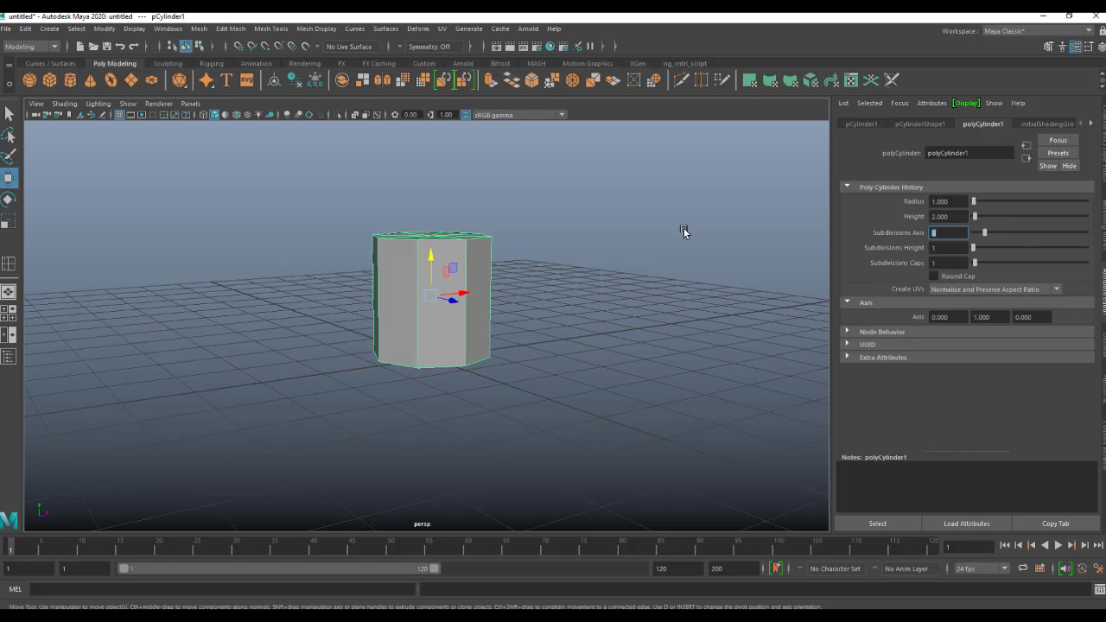
{"action": "left_click_drag", "start_coordinate": [444, 217], "coordinate": [435, 255], "text": "alt"}
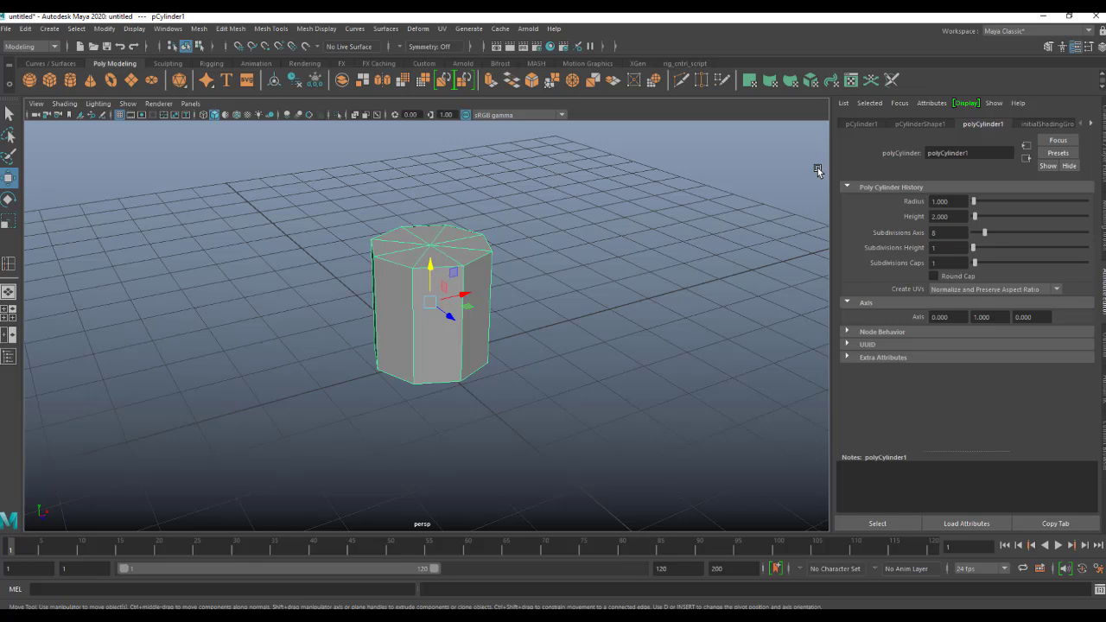
{"action": "left_click", "coordinate": [1101, 228]}
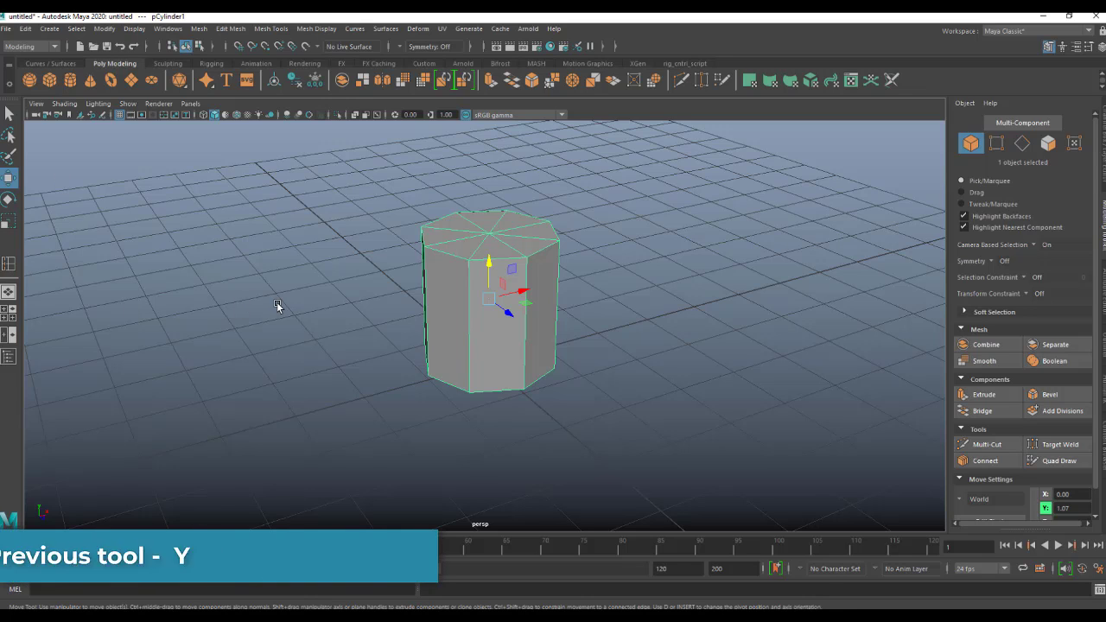
With the Insert Edge Loop tool, add a vertical edge down one front side face and a horizontal loop around the cylinder's mid-height.
{"action": "key", "text": "y"}
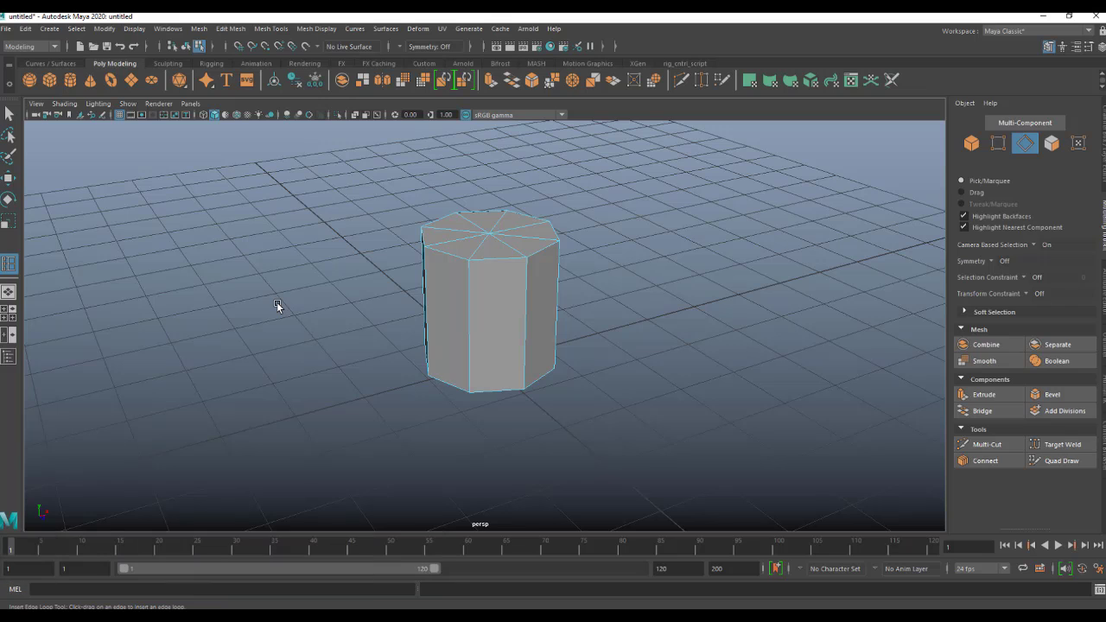
{"action": "left_click_drag", "start_coordinate": [277, 302], "coordinate": [469, 357], "text": "alt"}
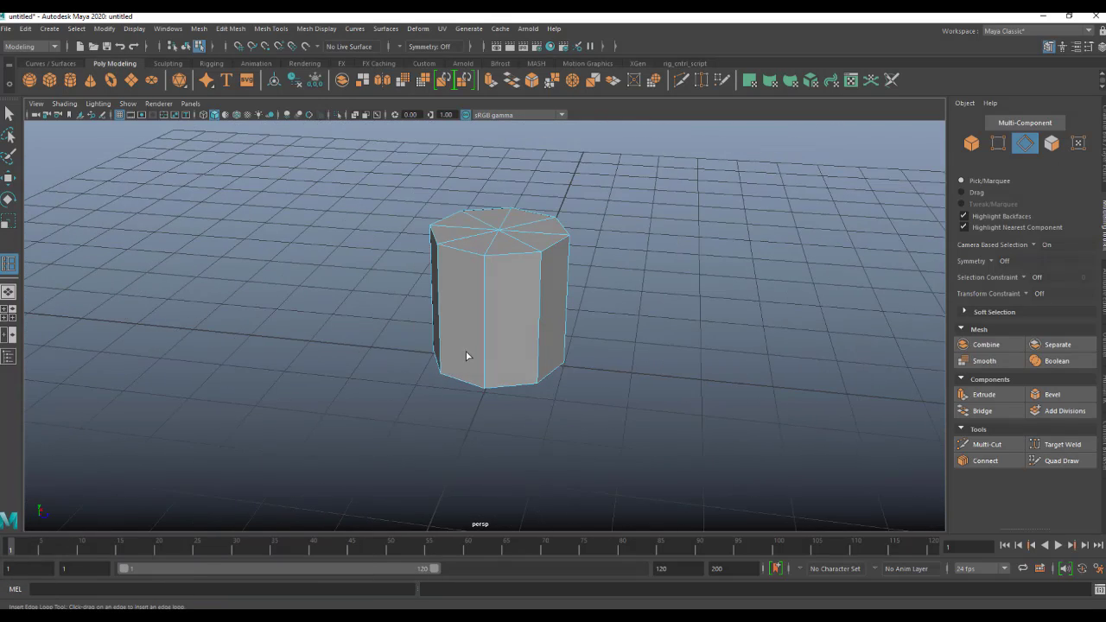
{"action": "left_click", "coordinate": [511, 265]}
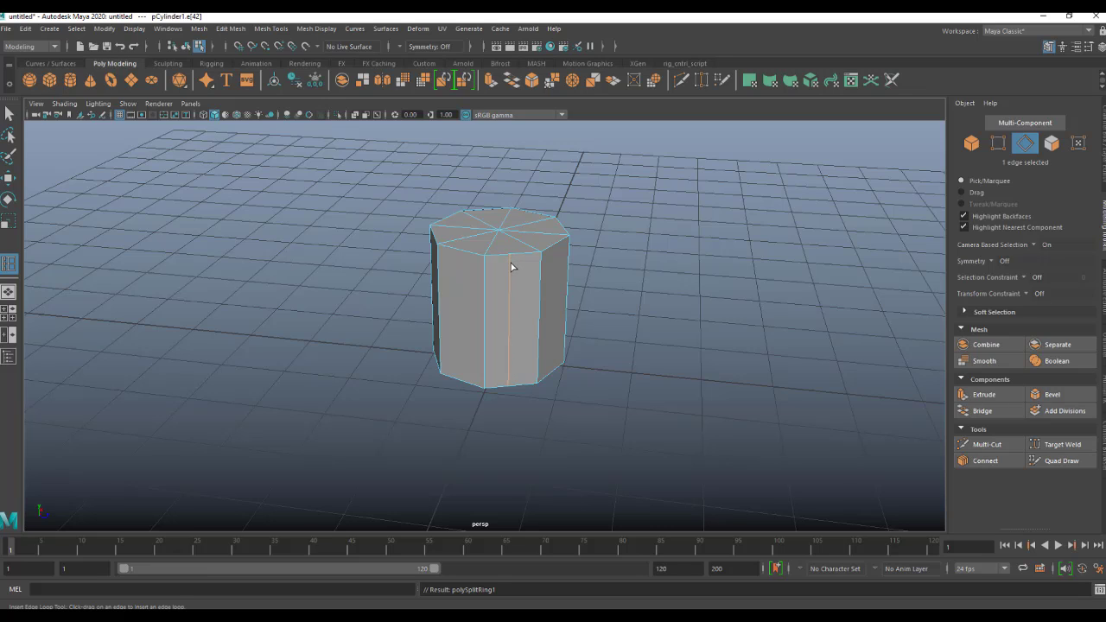
{"action": "left_click", "coordinate": [486, 318]}
{"action": "key", "text": "w"}
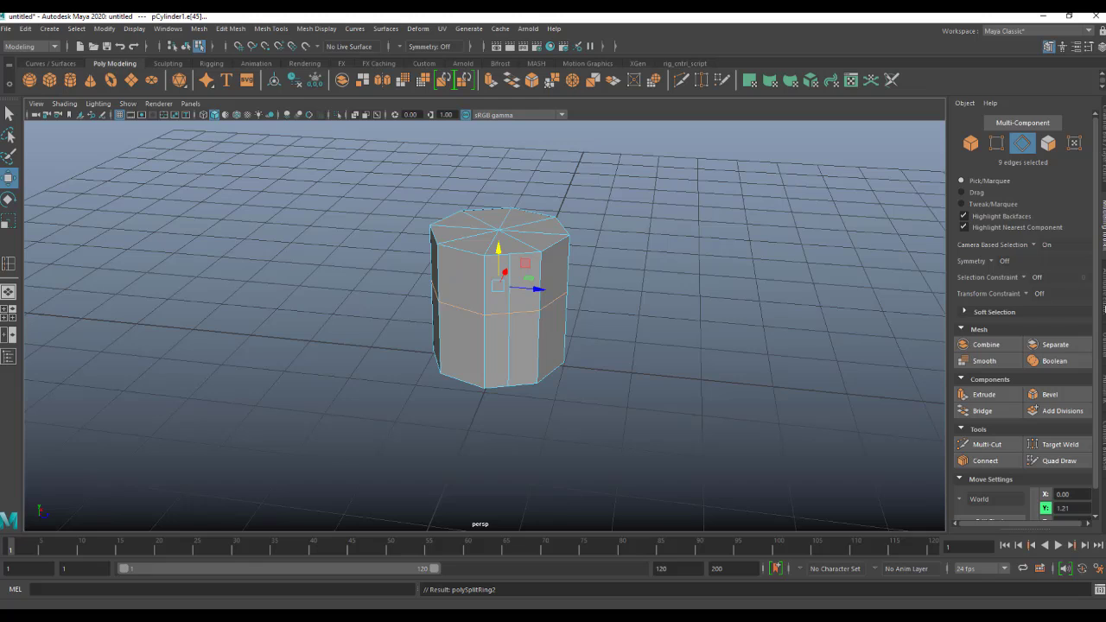
Set the horizontal edge loop's Split Type to Multi with 4 Divisions.
{"action": "left_click", "coordinate": [1097, 303]}
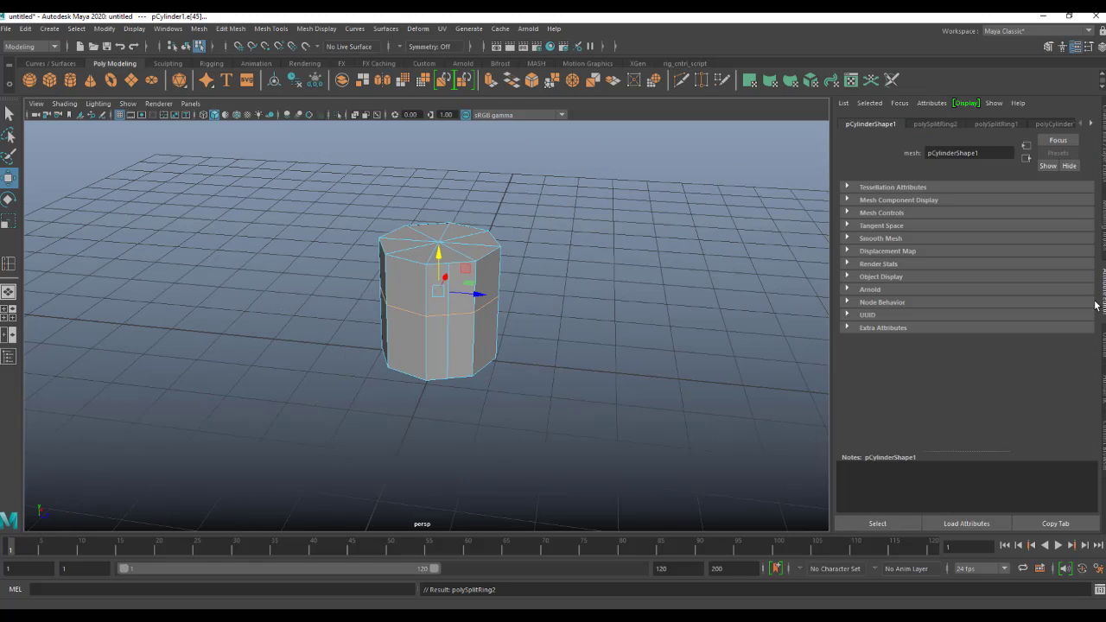
{"action": "left_click", "coordinate": [934, 124]}
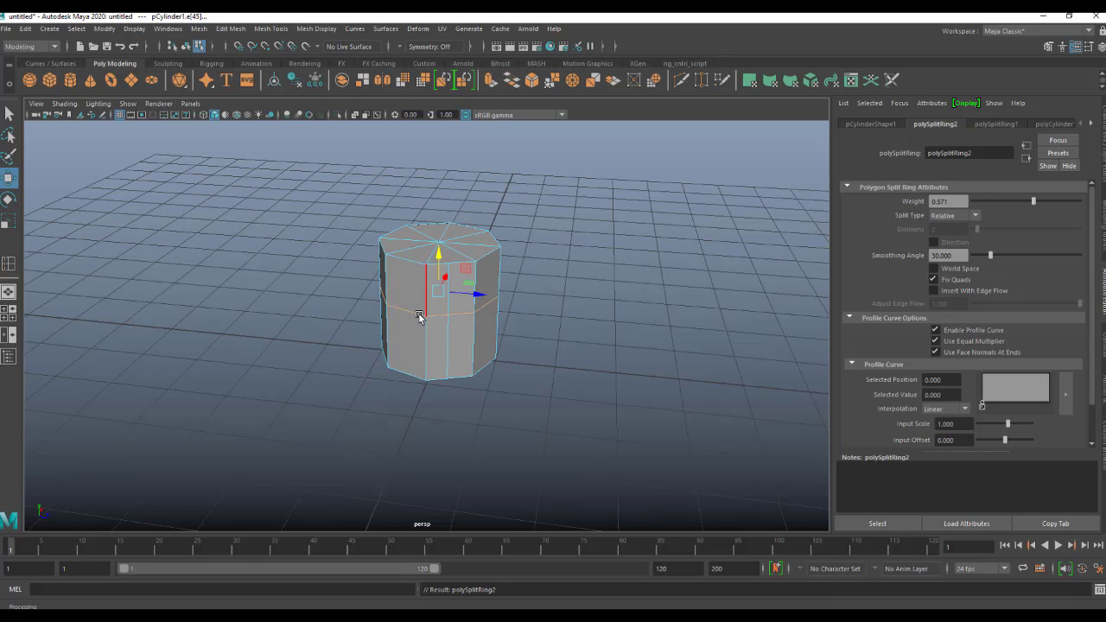
{"action": "left_click", "coordinate": [977, 214]}
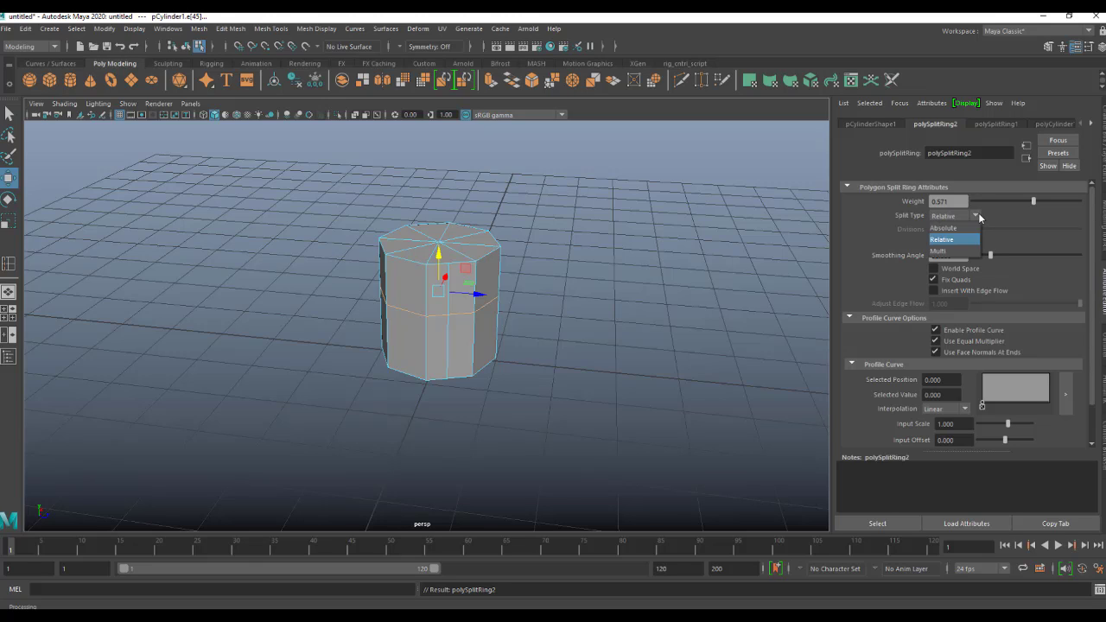
{"action": "left_click", "coordinate": [946, 251]}
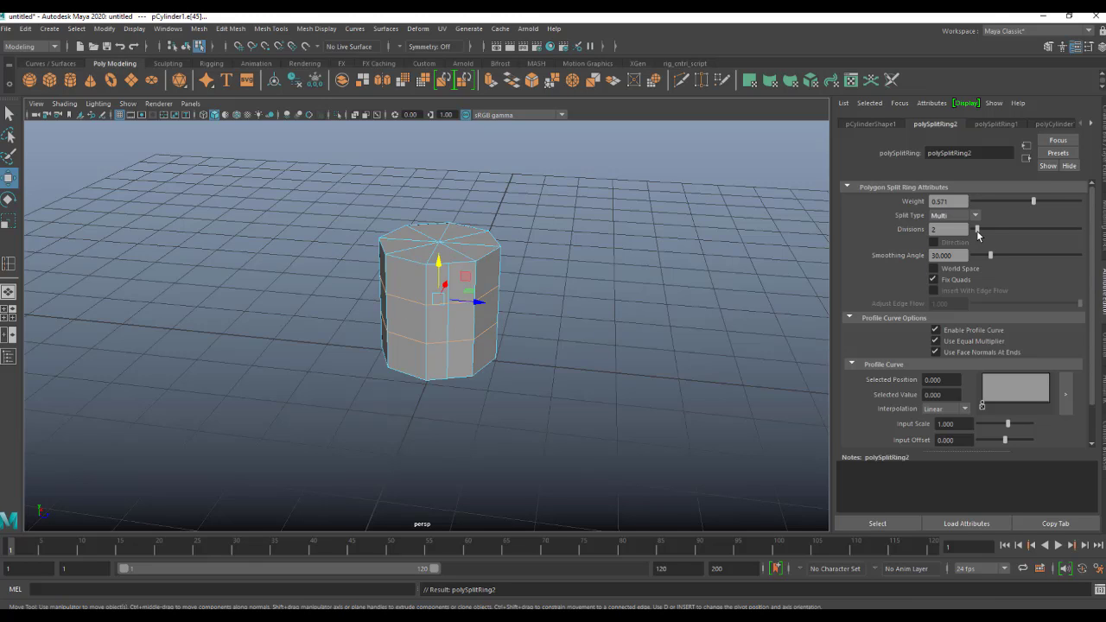
{"action": "left_click_drag", "start_coordinate": [980, 233], "coordinate": [992, 238]}
{"action": "left_click_drag", "start_coordinate": [991, 231], "coordinate": [990, 233]}
In face mode, select the cylinder's complete middle ring of faces, and replace that selection with the complete ring directly above it.
{"action": "right_click_drag", "start_coordinate": [413, 313], "coordinate": [414, 336]}
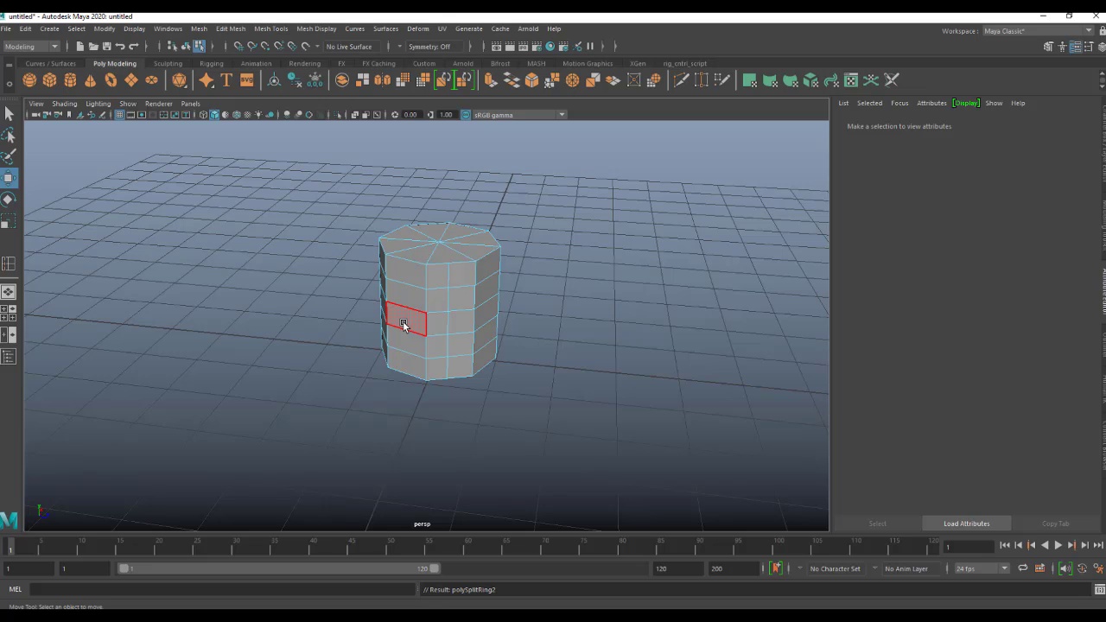
{"action": "left_click", "coordinate": [403, 325]}
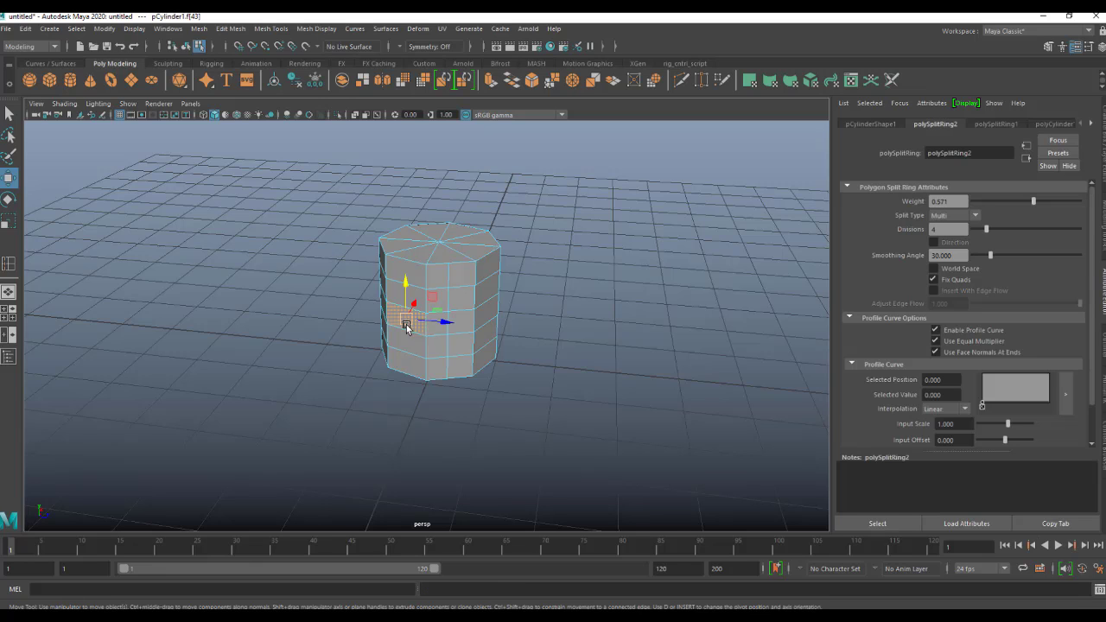
{"action": "double_click", "coordinate": [438, 332], "text": "shift"}
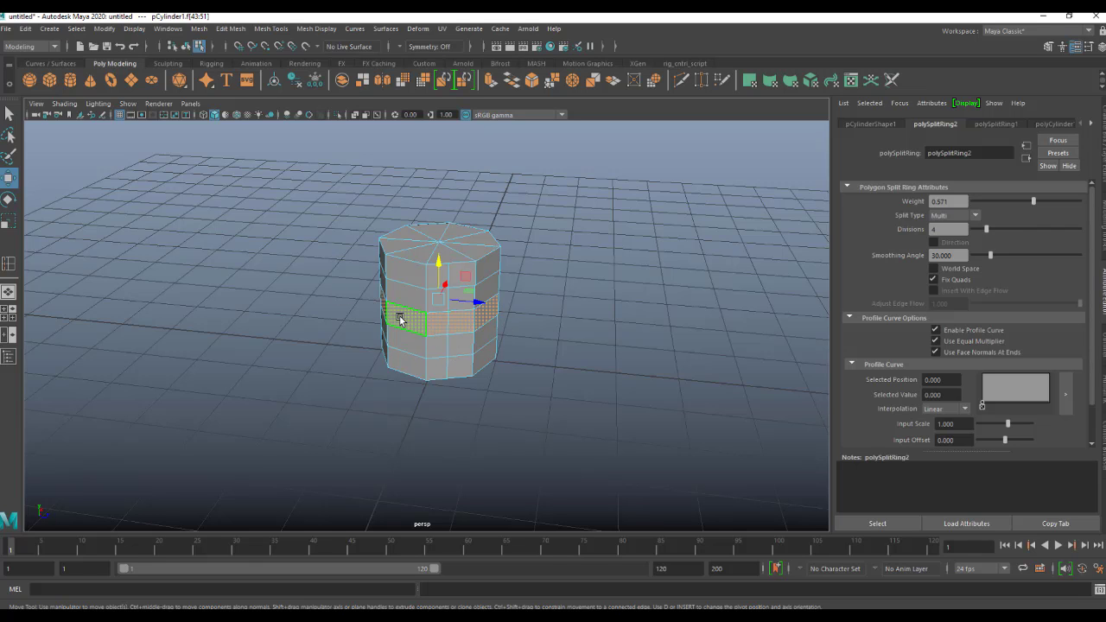
{"action": "left_click_drag", "start_coordinate": [395, 317], "coordinate": [427, 320], "text": "alt"}
{"action": "scroll", "coordinate": [427, 323], "scroll_direction": "up", "scroll_amount": 3}
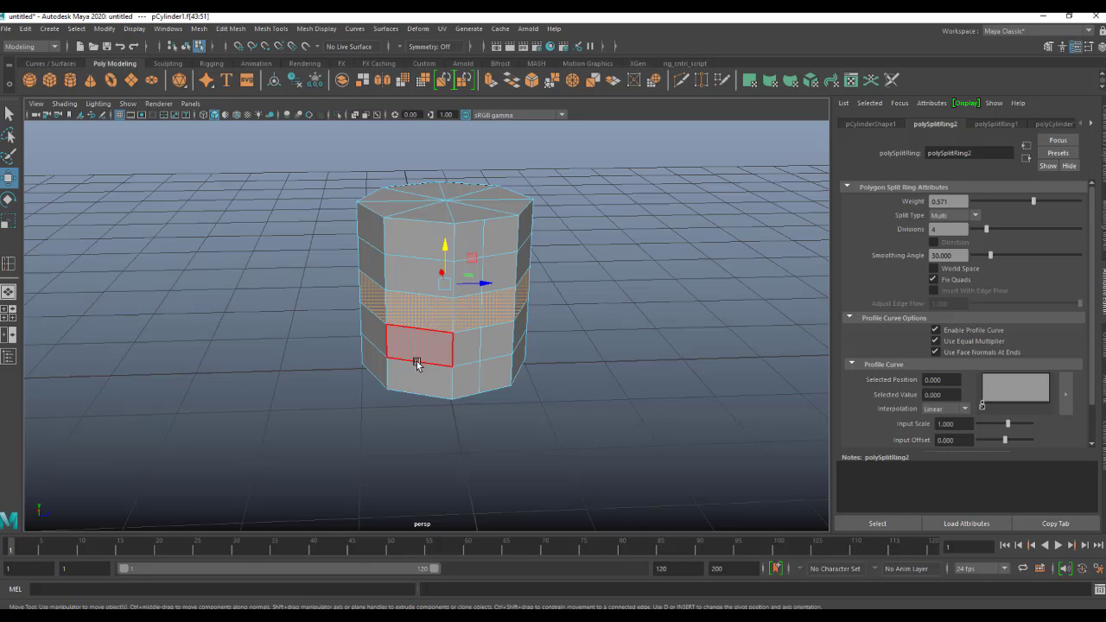
{"action": "left_click", "coordinate": [369, 263]}
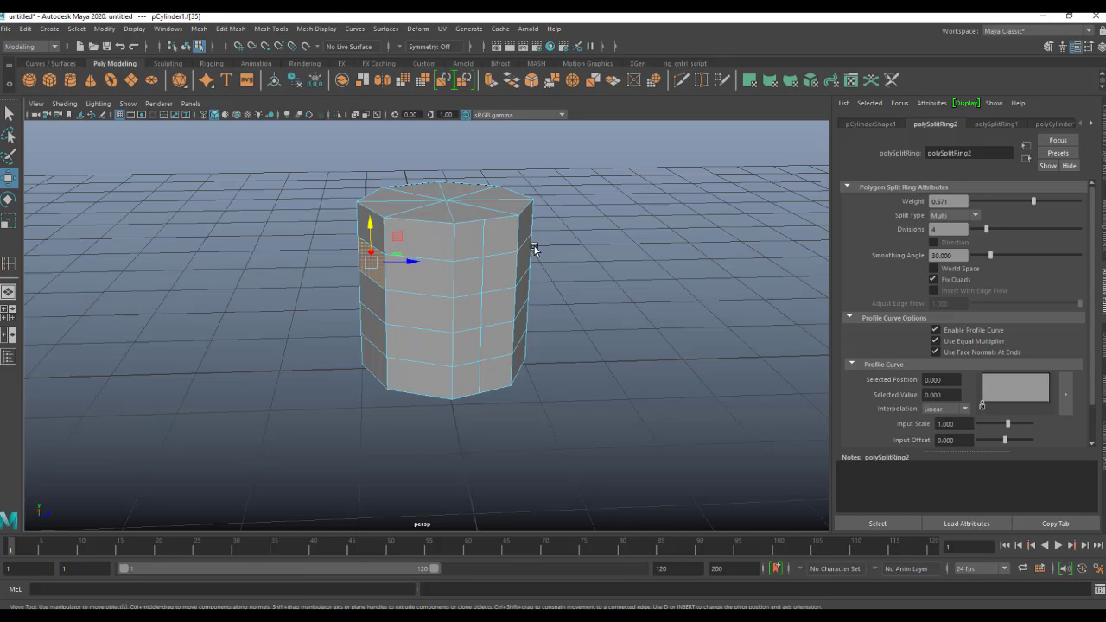
{"action": "double_click", "coordinate": [421, 285]}
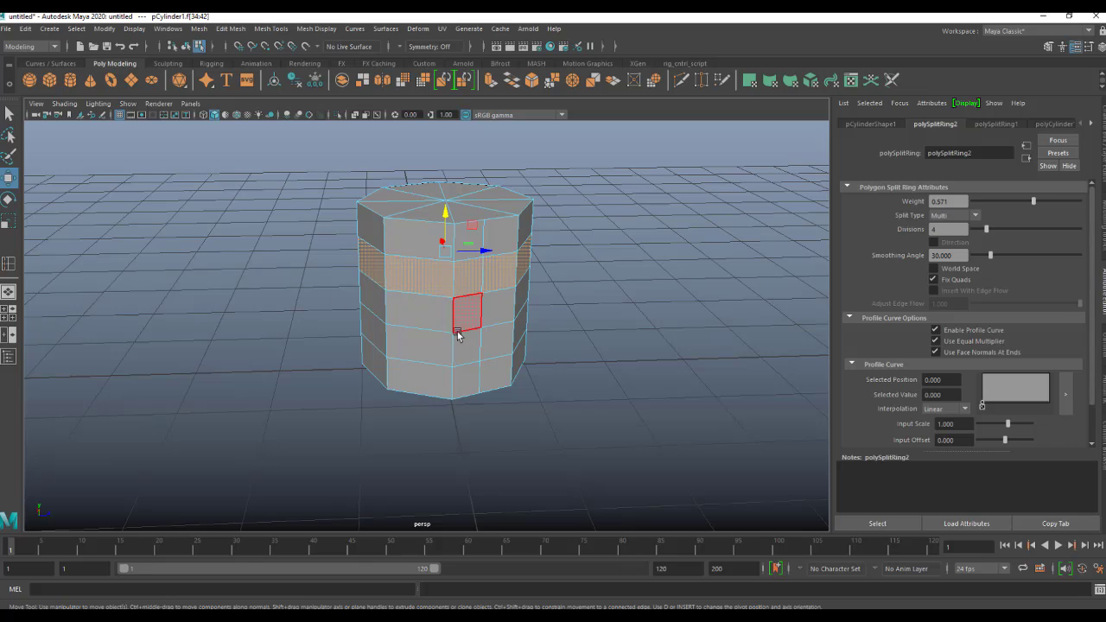
Select the complete face ring just below the horizontal band around the cylinder's middle and extrude it outward with Local Translate Z about 0.54.
{"action": "double_click", "coordinate": [405, 314]}
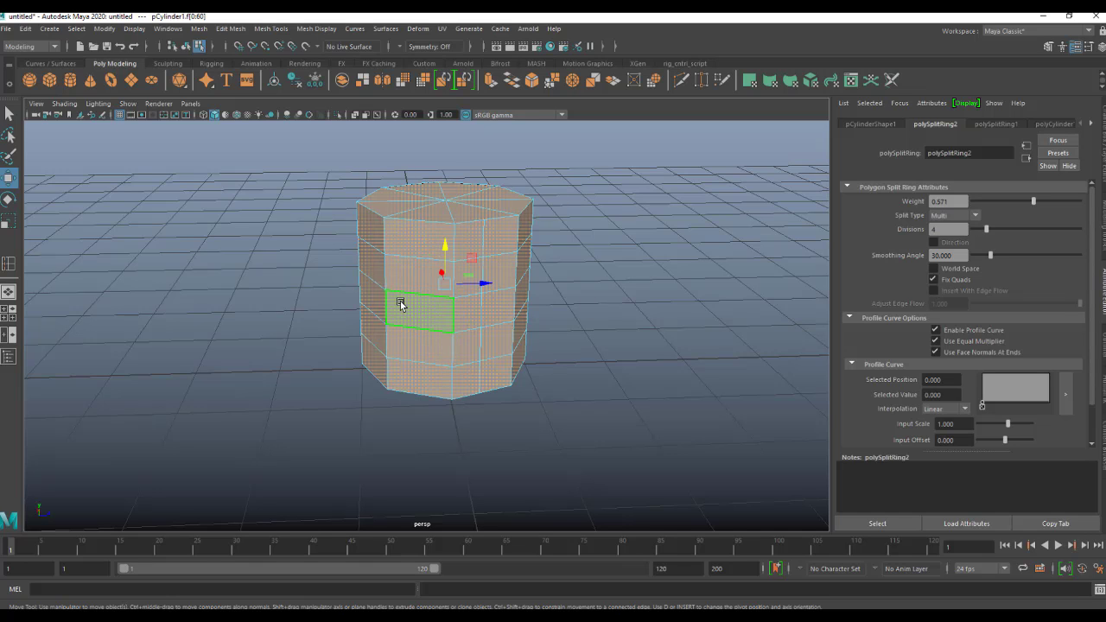
{"action": "left_click", "coordinate": [401, 314]}
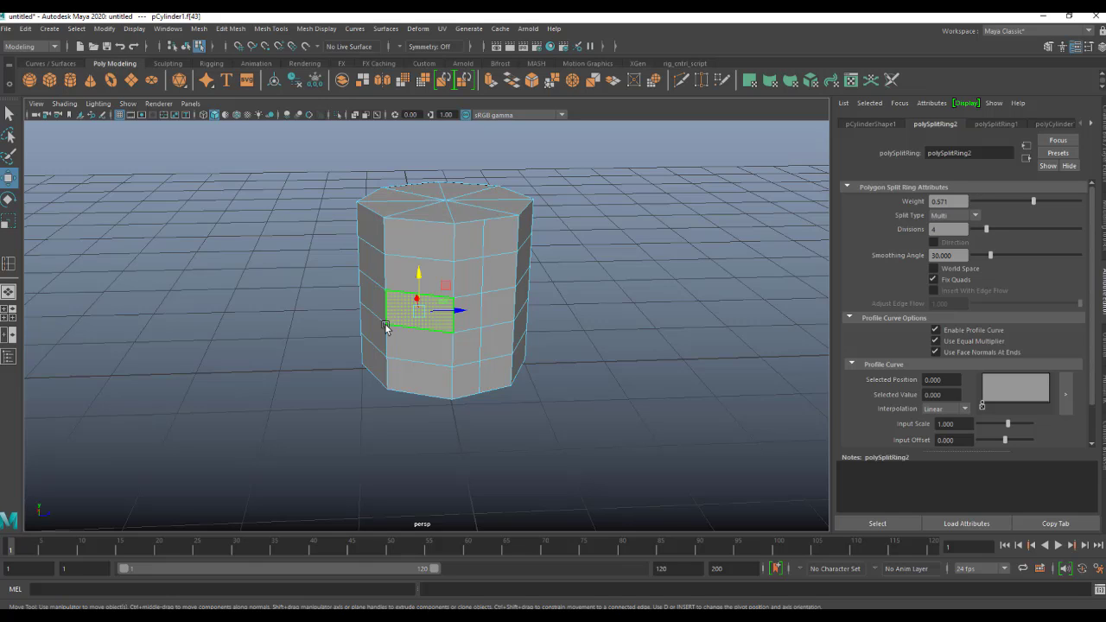
{"action": "left_click", "coordinate": [370, 304]}
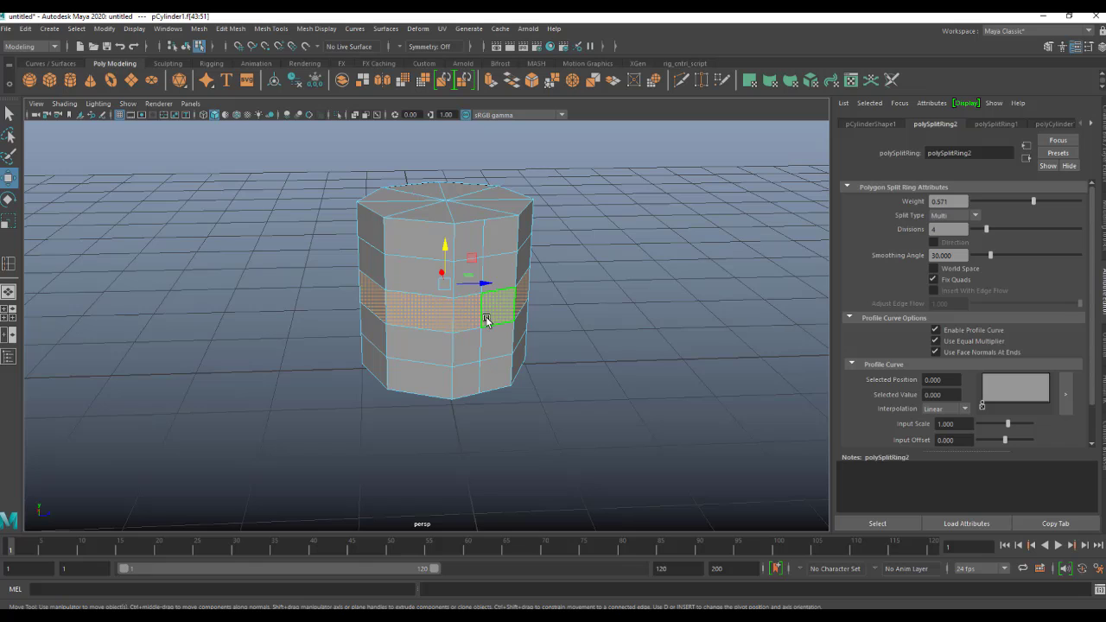
{"action": "key", "text": "ctrl+e"}
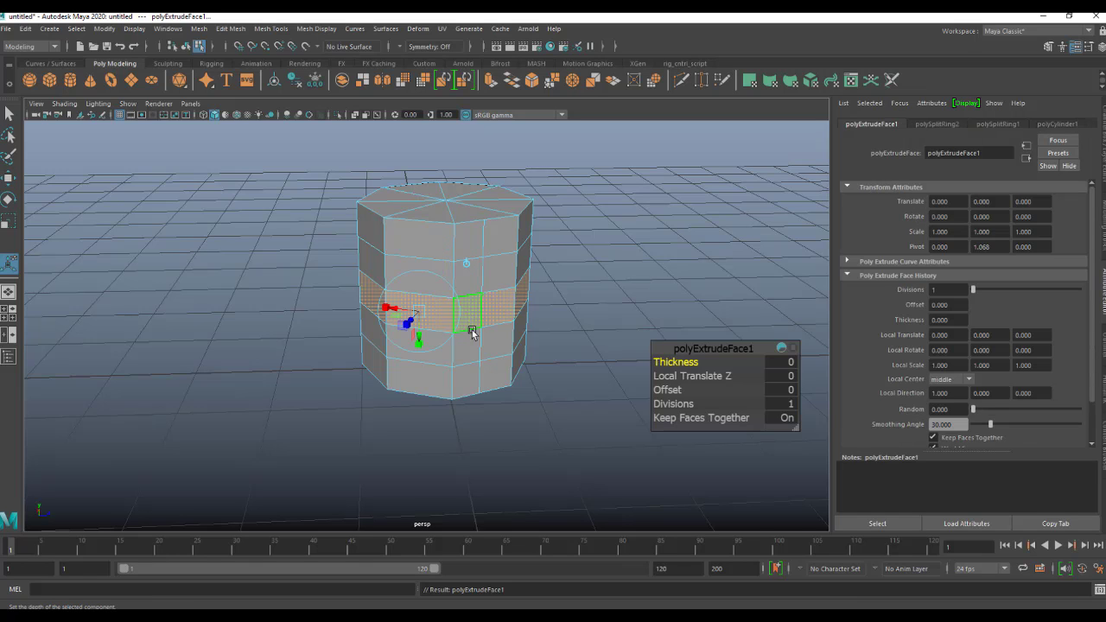
{"action": "left_click_drag", "start_coordinate": [413, 322], "coordinate": [396, 344]}
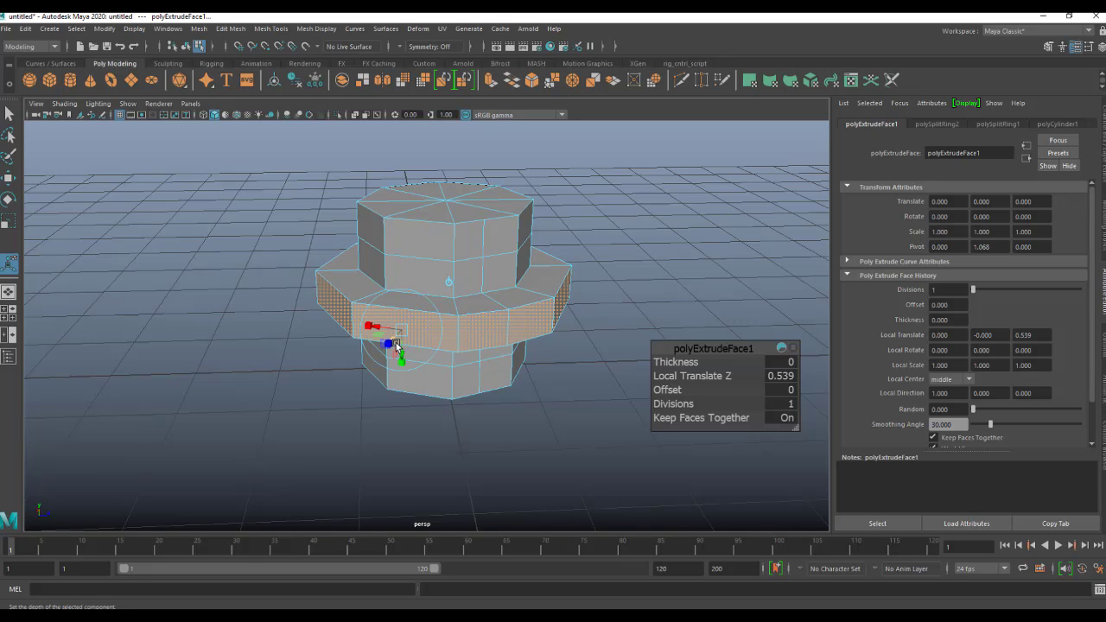
Extrude the flange's outer face ring again and scale it down uniformly to about 0.667.
{"action": "key", "text": "ctrl+e"}
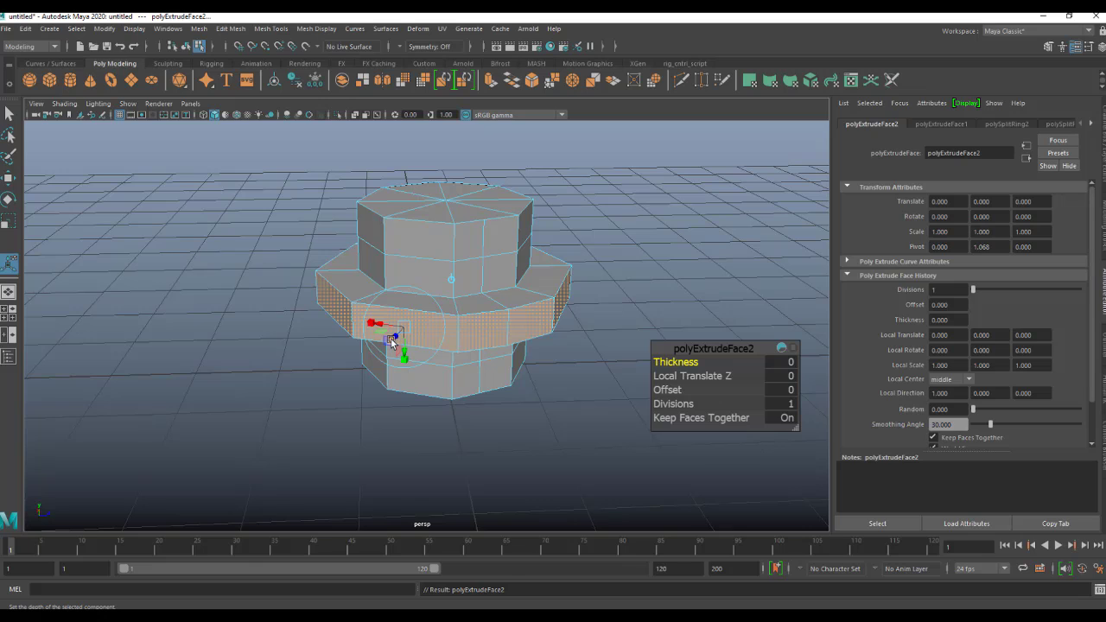
{"action": "left_click", "coordinate": [391, 340]}
{"action": "left_click_drag", "start_coordinate": [404, 329], "coordinate": [394, 336]}
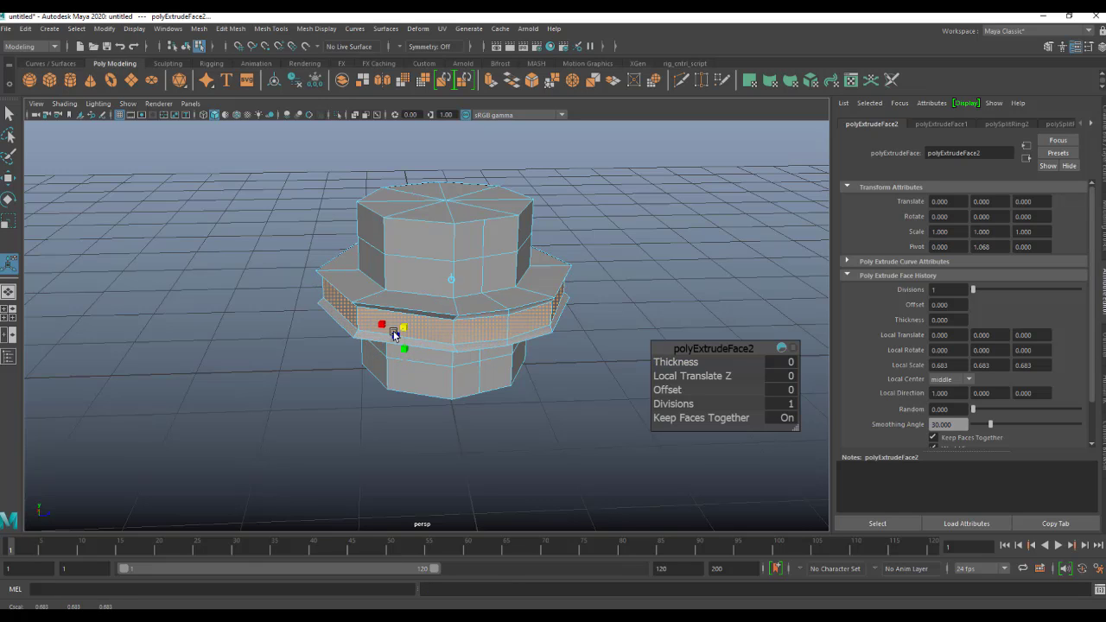
{"action": "left_click_drag", "start_coordinate": [420, 375], "coordinate": [460, 372], "text": "alt"}
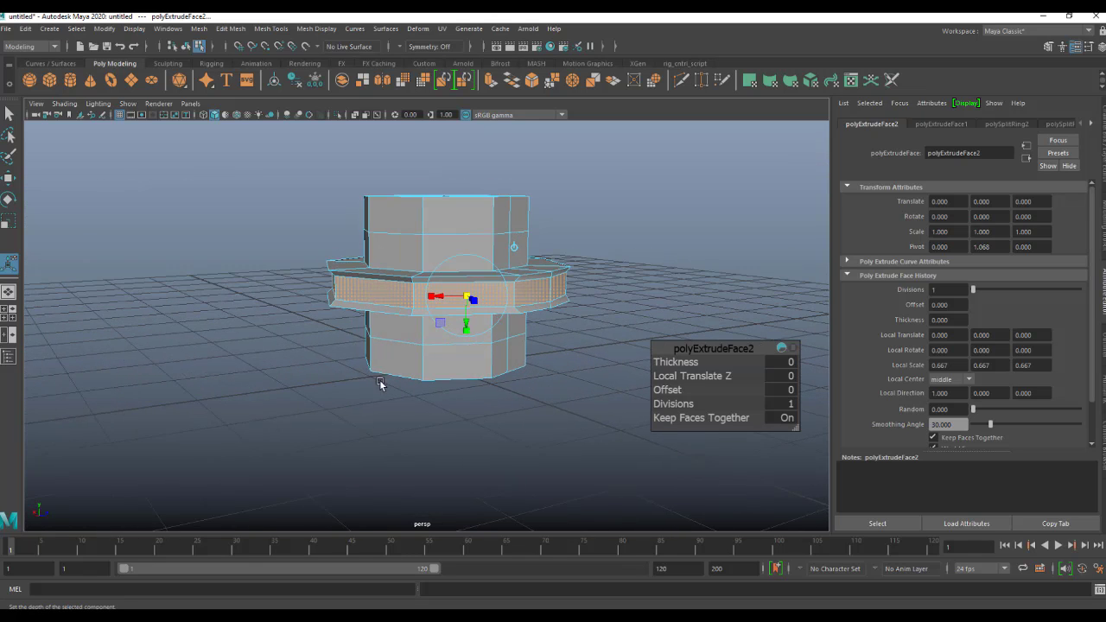
Extrude the narrowed outer ring inward with Local Translate Z about -0.125 to form a groove around the flange.
{"action": "key", "text": "ctrl+e"}
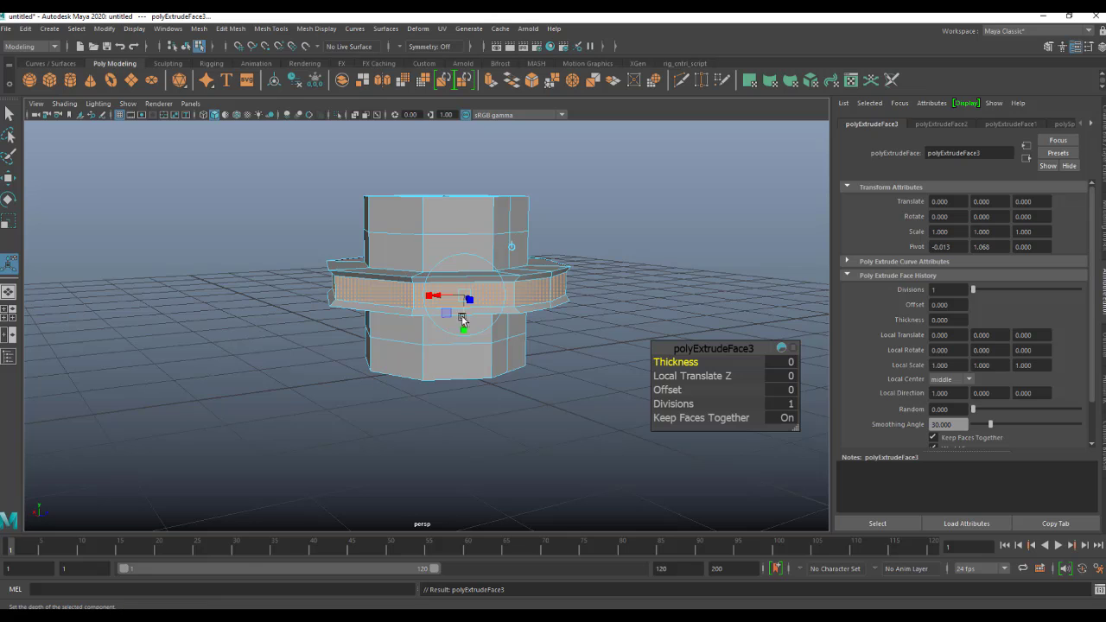
{"action": "left_click_drag", "start_coordinate": [530, 381], "coordinate": [351, 327], "text": "alt"}
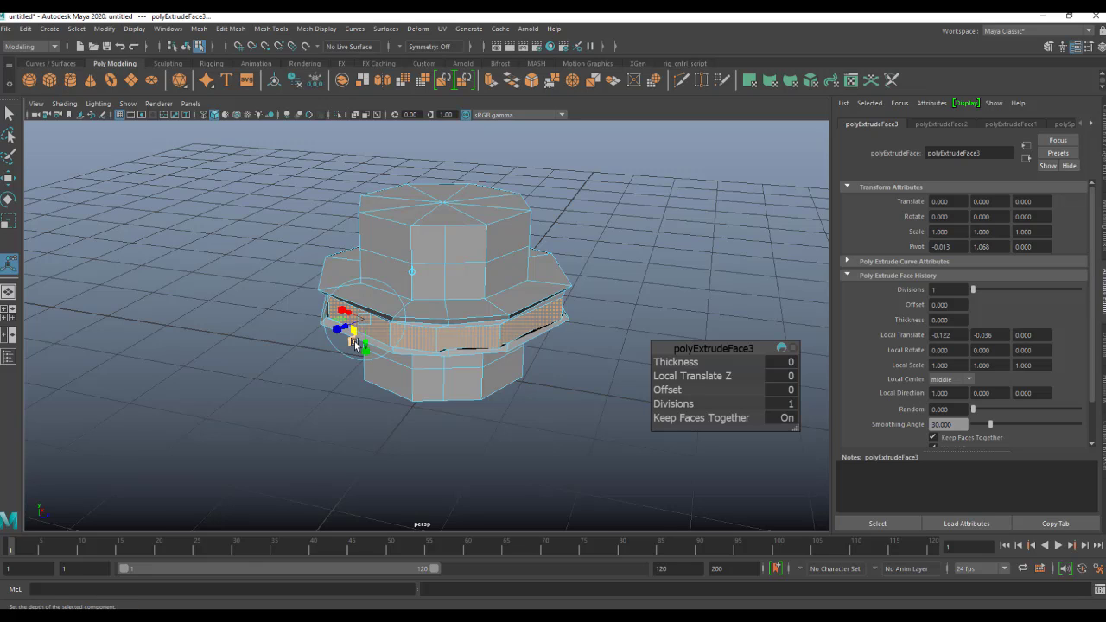
{"action": "mouse_move", "coordinate": [356, 341]}
{"action": "left_mouse_down"}
{"action": "mouse_move", "coordinate": [338, 316]}
{"action": "mouse_move", "coordinate": [350, 325]}
{"action": "left_mouse_up"}
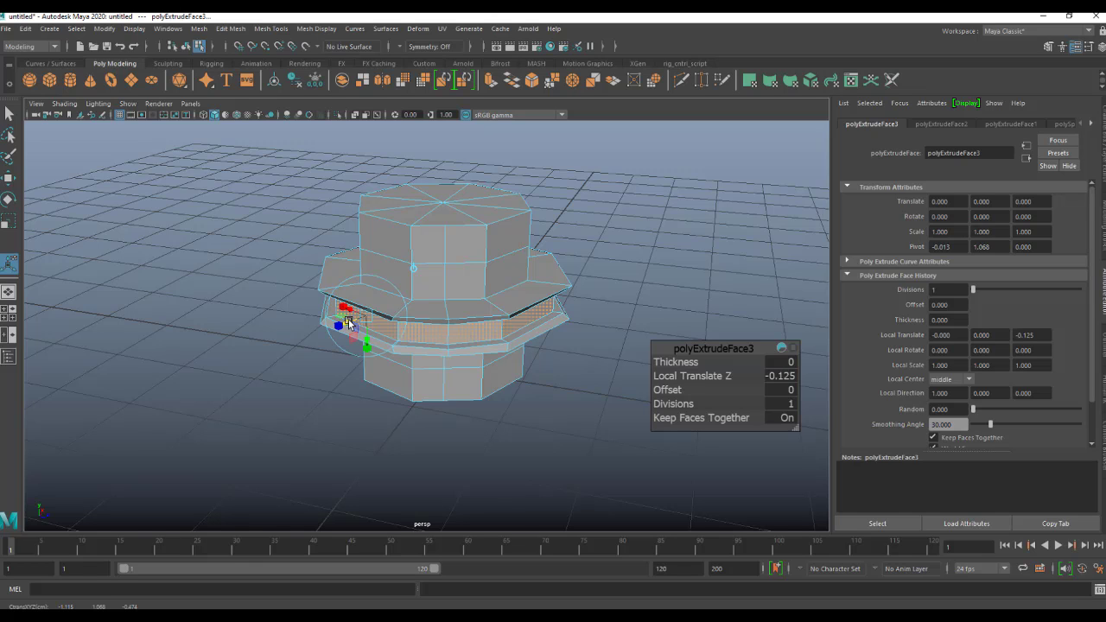
Extrude the groove's face ring once more and scale it only vertically to about 0.745, undoing the uniform scale tried first.
{"action": "key", "text": "ctrl+e"}
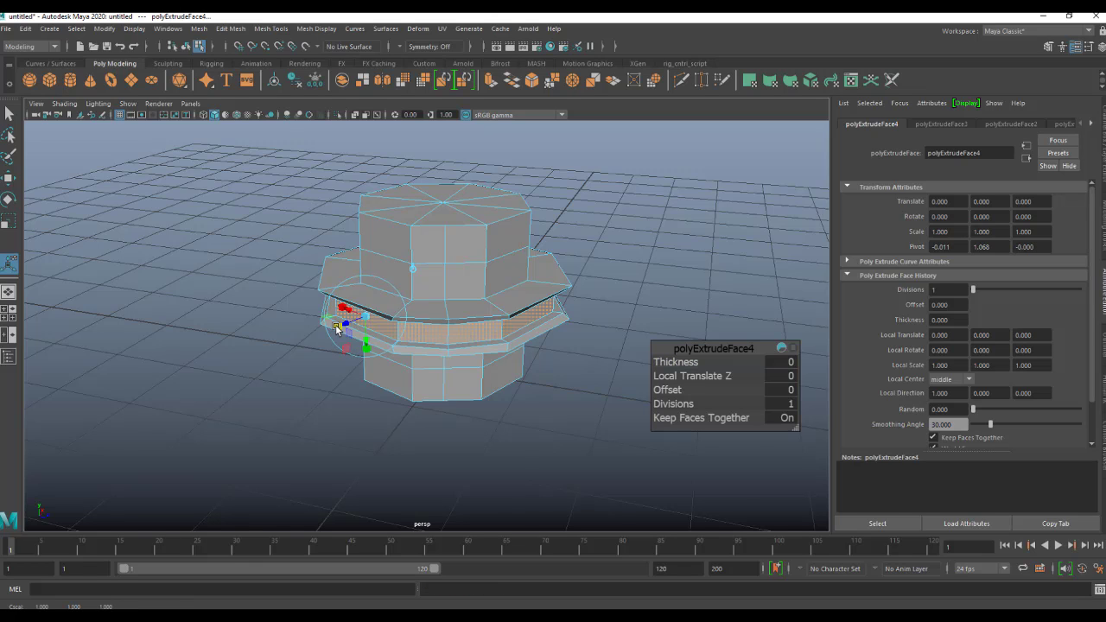
{"action": "scroll", "coordinate": [337, 327], "scroll_direction": "up", "scroll_amount": 3}
{"action": "left_click_drag", "start_coordinate": [315, 311], "coordinate": [310, 334]}
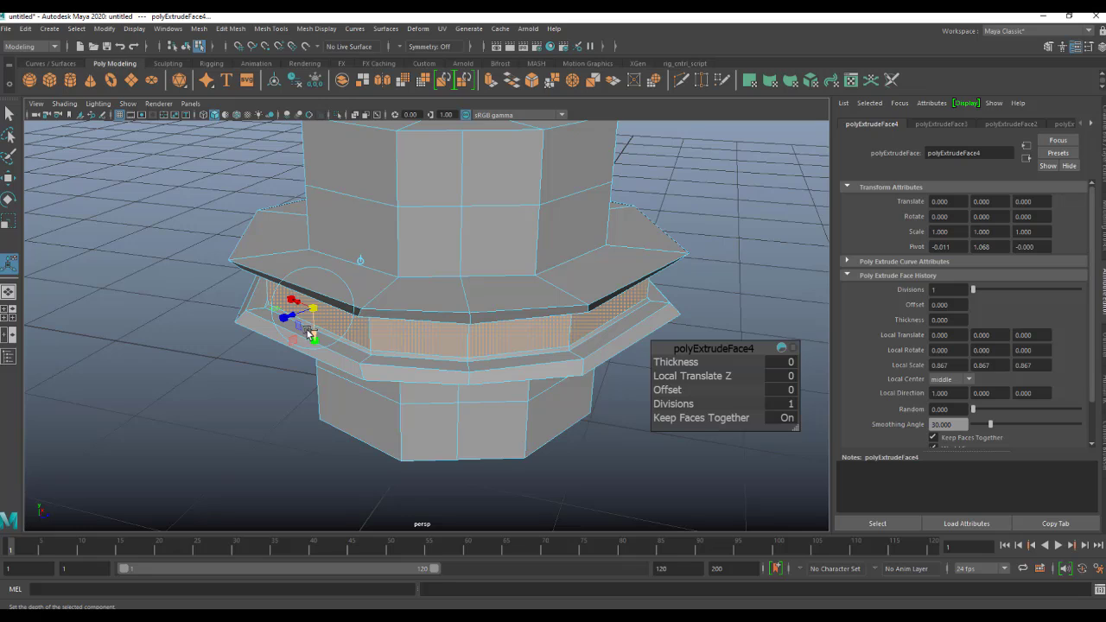
{"action": "key", "text": "ctrl+z"}
{"action": "left_click_drag", "start_coordinate": [313, 337], "coordinate": [262, 316]}
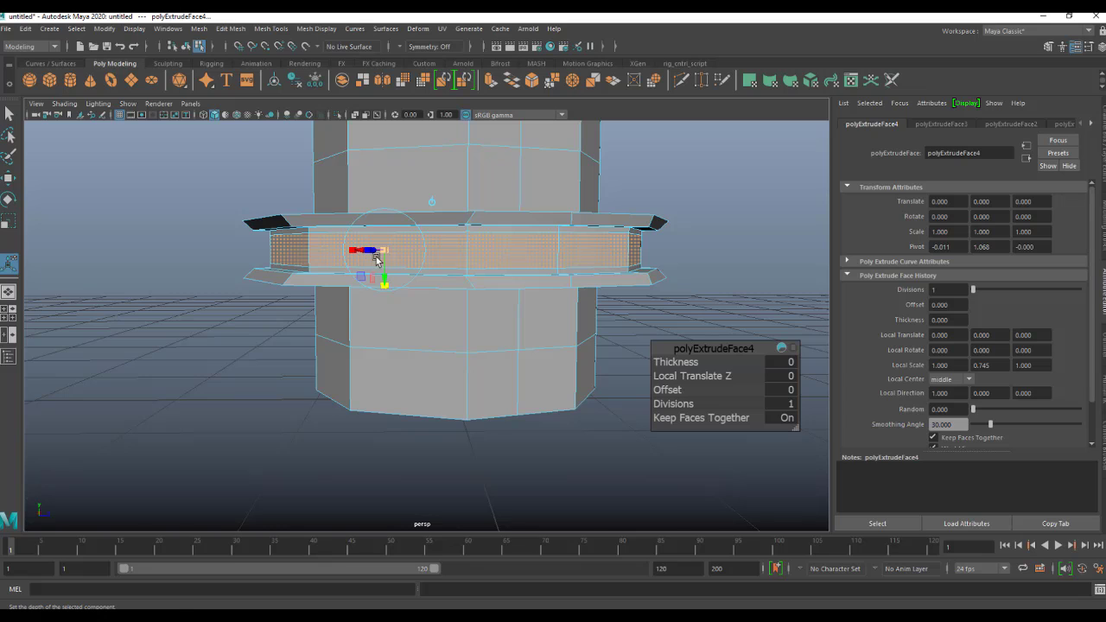
Extrude the ring inside the groove outward with Local Translate Z about 0.674, and clear the face selection.
{"action": "key", "text": "ctrl+e"}
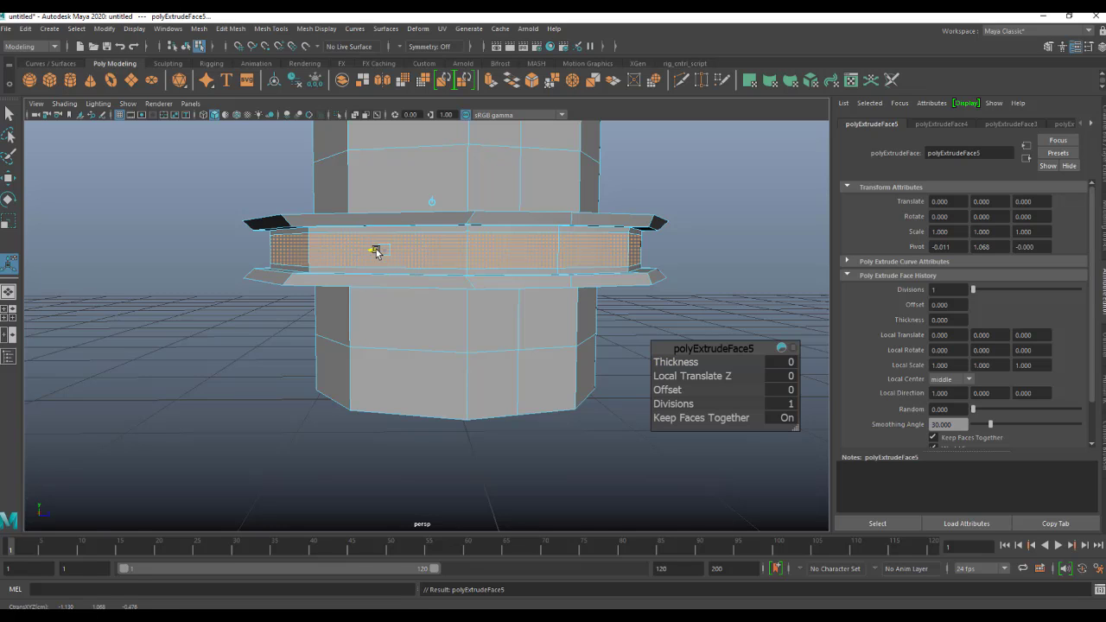
{"action": "left_click_drag", "start_coordinate": [375, 252], "coordinate": [309, 250]}
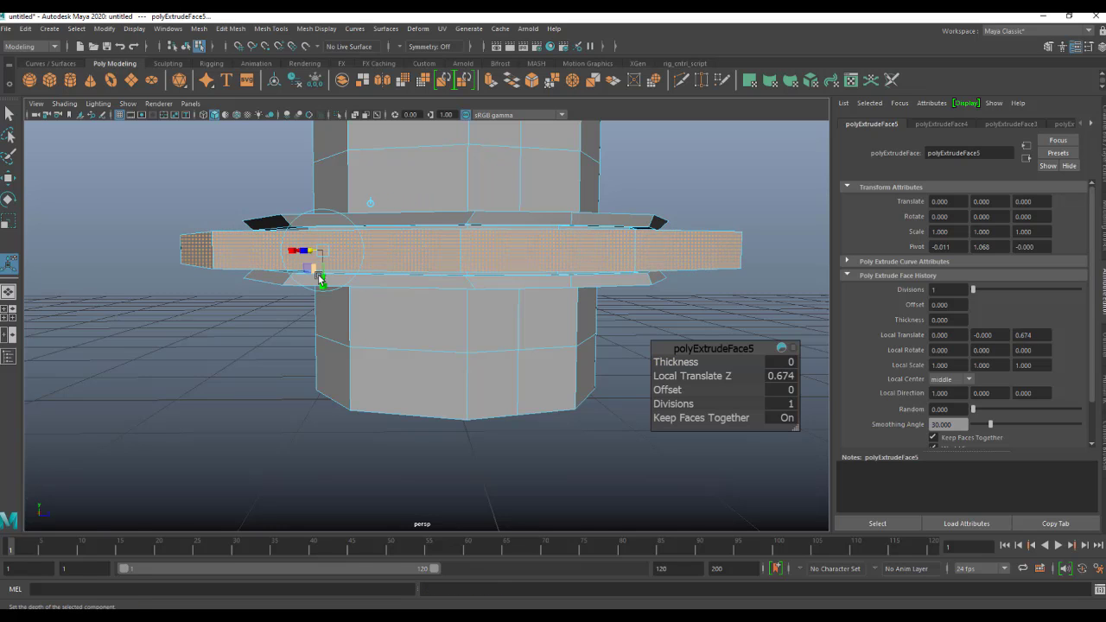
{"action": "left_click_drag", "start_coordinate": [407, 344], "coordinate": [285, 370], "text": "alt"}
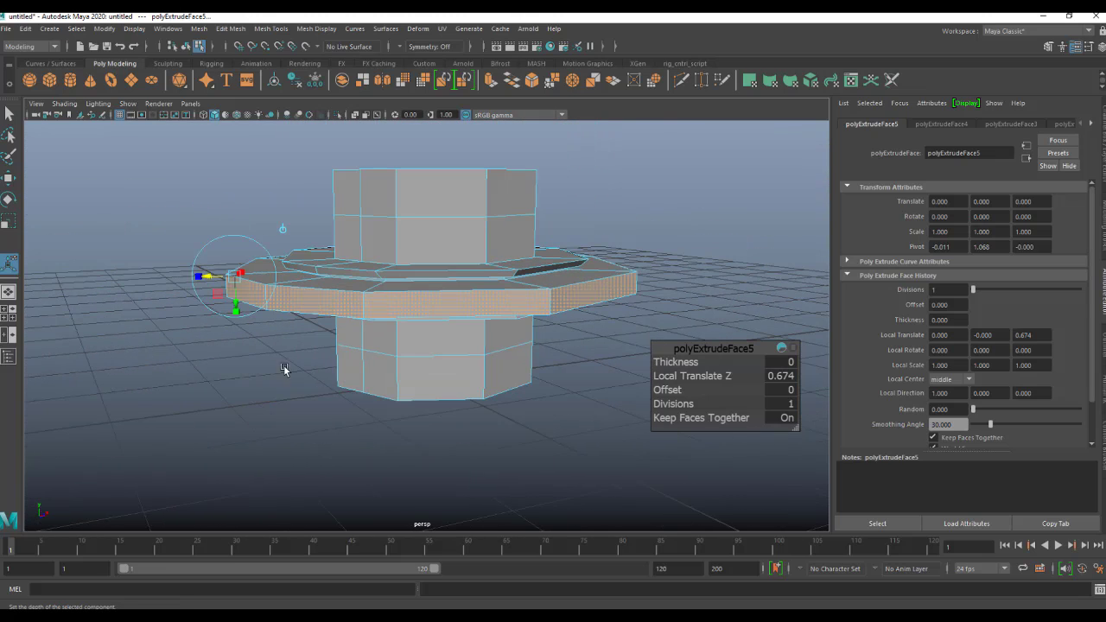
{"action": "left_click", "coordinate": [266, 376]}
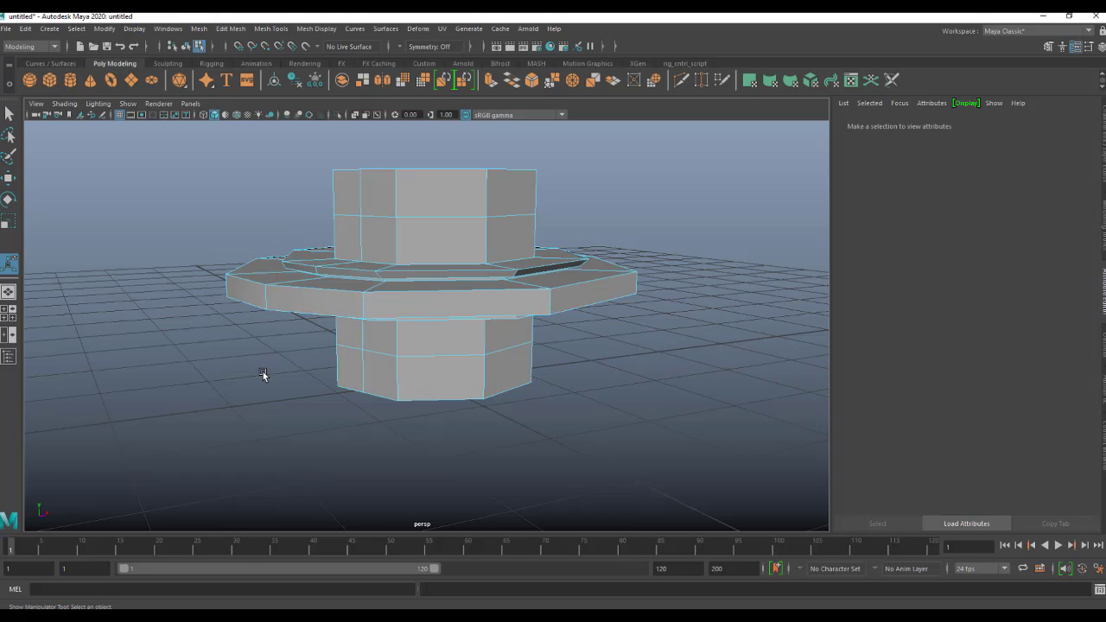
Select the complete vertical face loop through one side column of the model, and replace it with the loop through another column.
{"action": "left_click_drag", "start_coordinate": [359, 322], "coordinate": [450, 271], "text": "alt"}
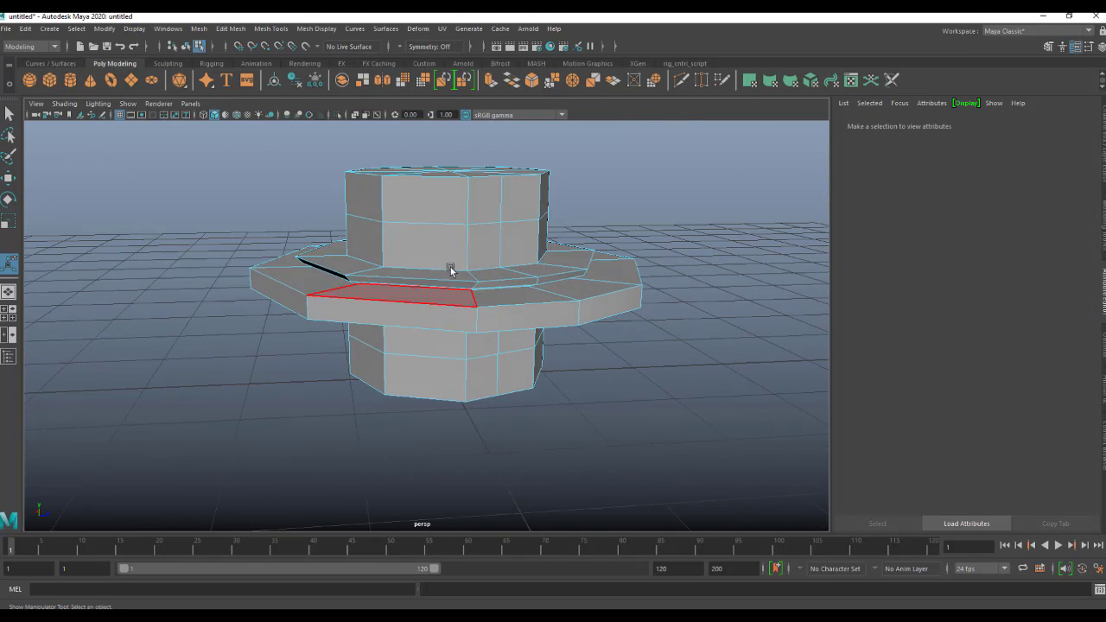
{"action": "left_click", "coordinate": [431, 211]}
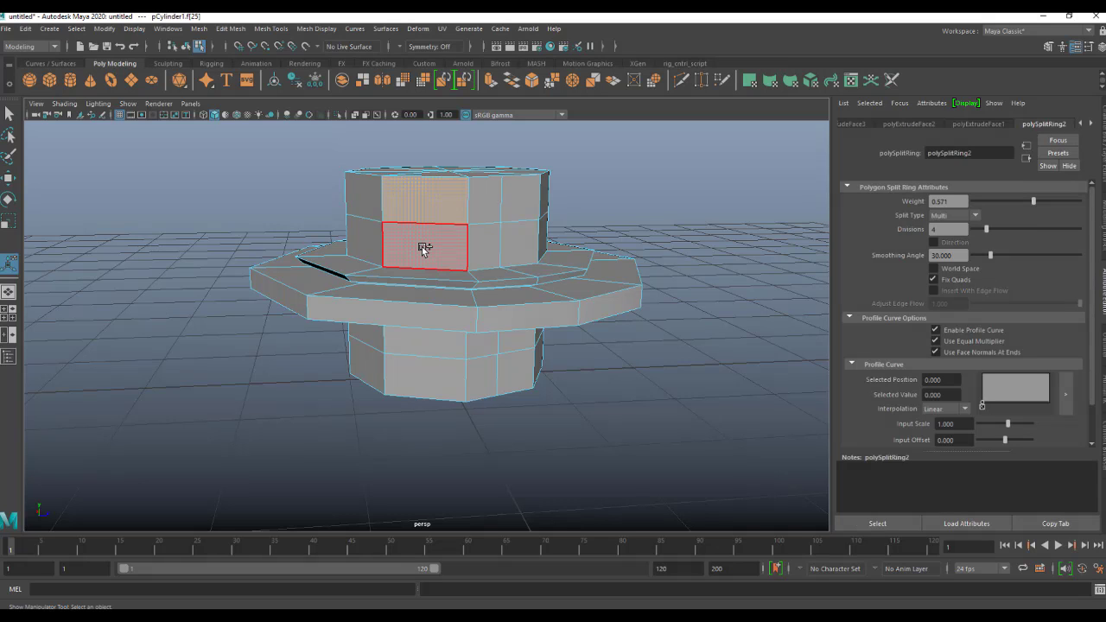
{"action": "double_click", "coordinate": [424, 250], "text": "shift"}
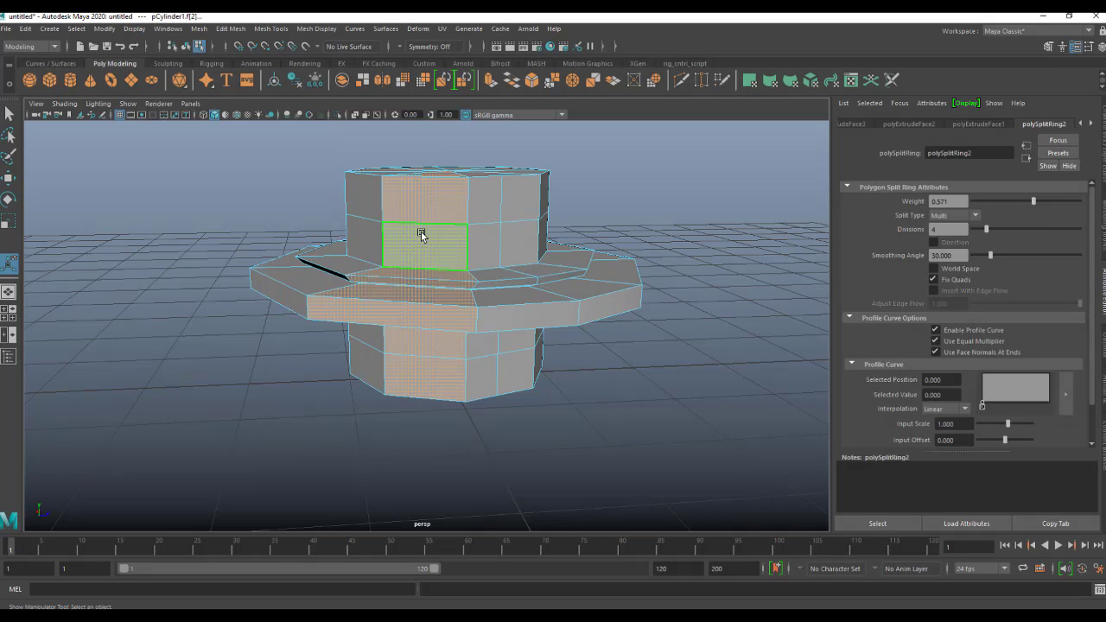
{"action": "left_click_drag", "start_coordinate": [420, 267], "coordinate": [449, 260], "text": "alt"}
{"action": "left_click_drag", "start_coordinate": [599, 281], "coordinate": [433, 259], "text": "alt"}
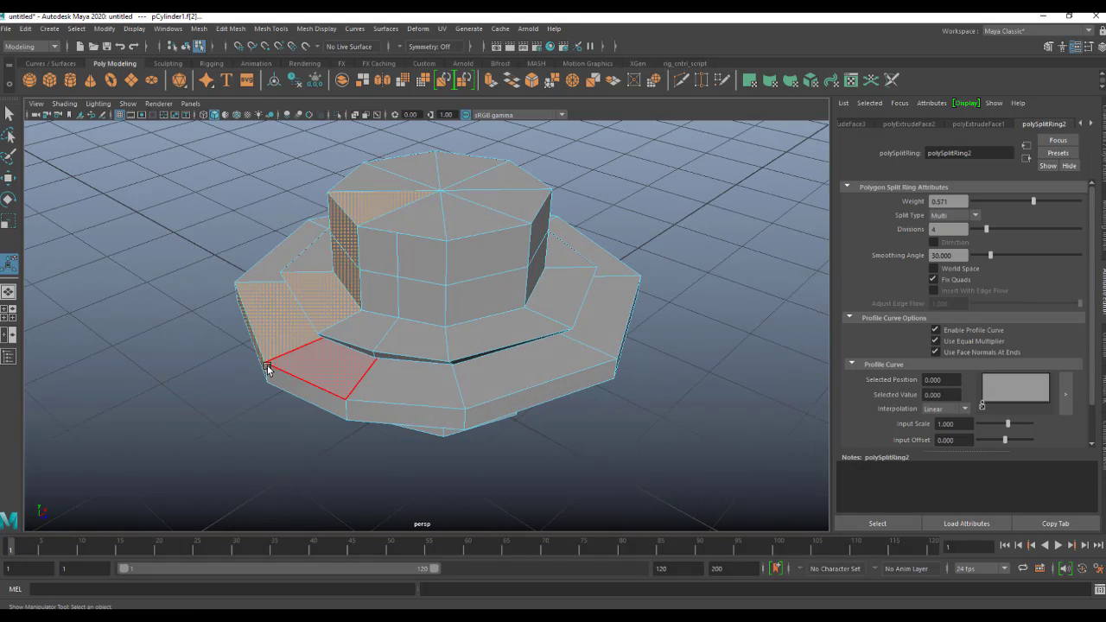
{"action": "left_click", "coordinate": [462, 221]}
{"action": "left_click", "coordinate": [482, 260]}
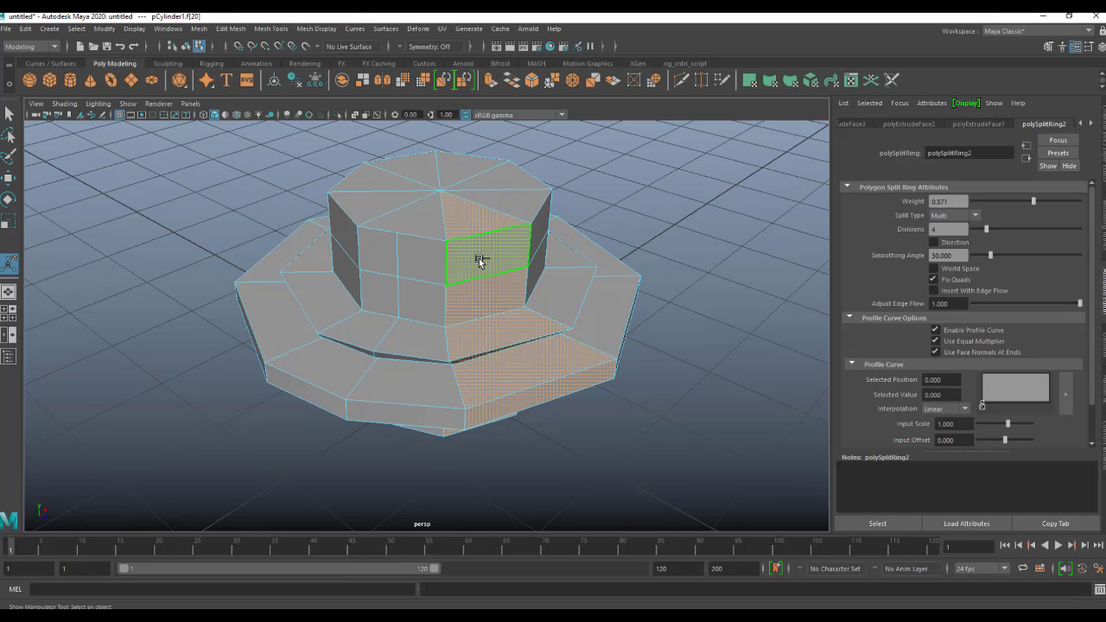
Select the complete ring of faces on top of the upper inner flange around the cylinder.
{"action": "left_click", "coordinate": [424, 346]}
{"action": "double_click", "coordinate": [361, 330]}
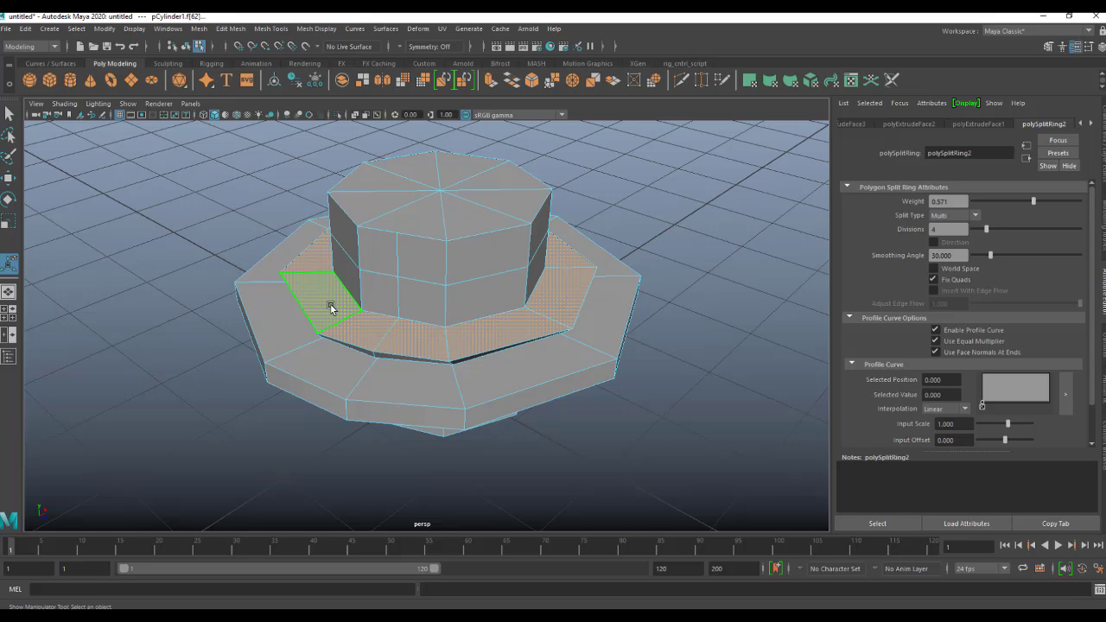
{"action": "left_click_drag", "start_coordinate": [449, 384], "coordinate": [475, 370], "text": "alt"}
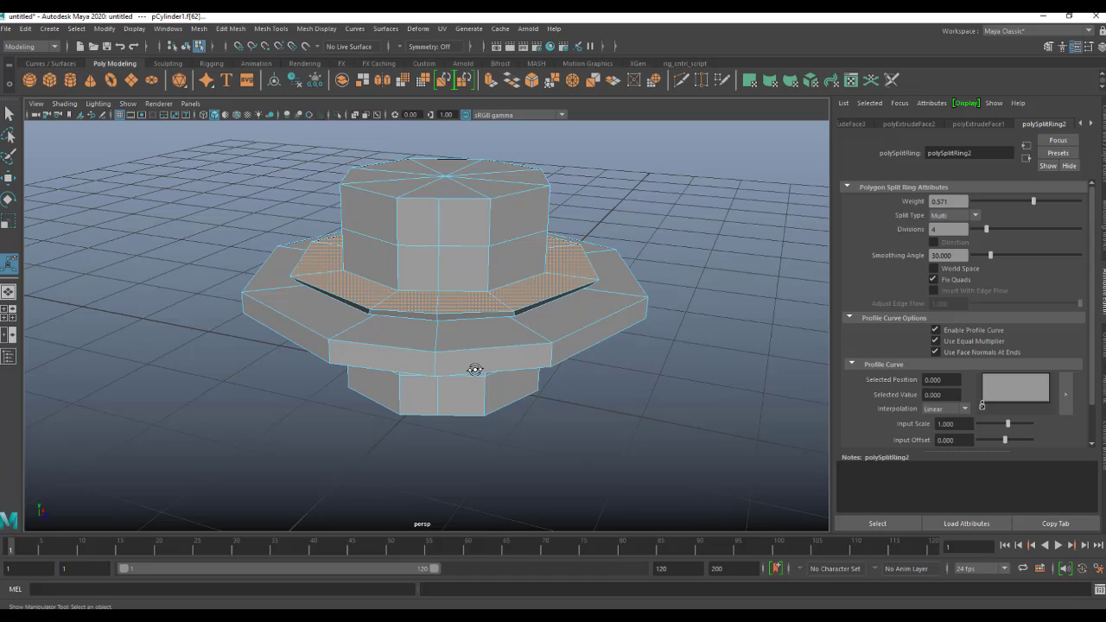